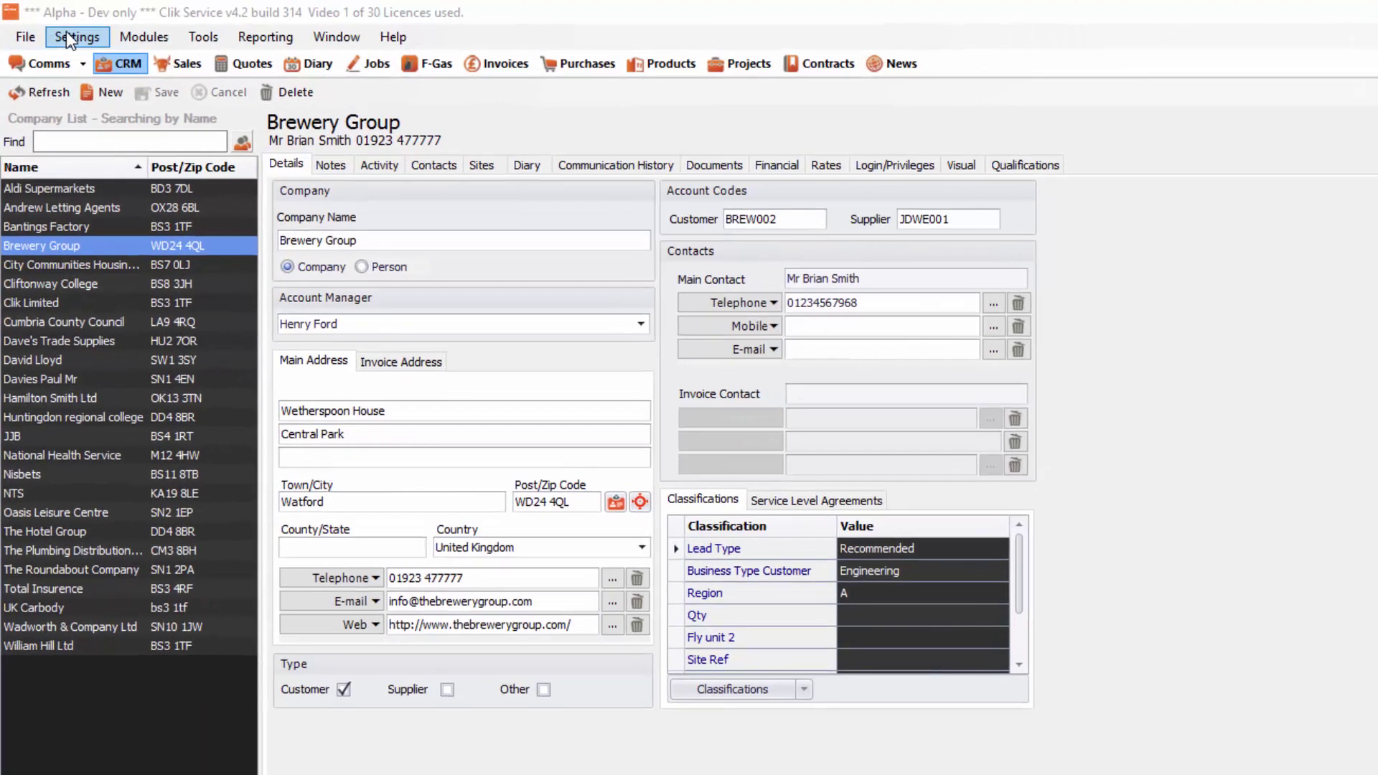
- Open the Staff window from Settings to show the first engineer's record
left_click(67, 33)
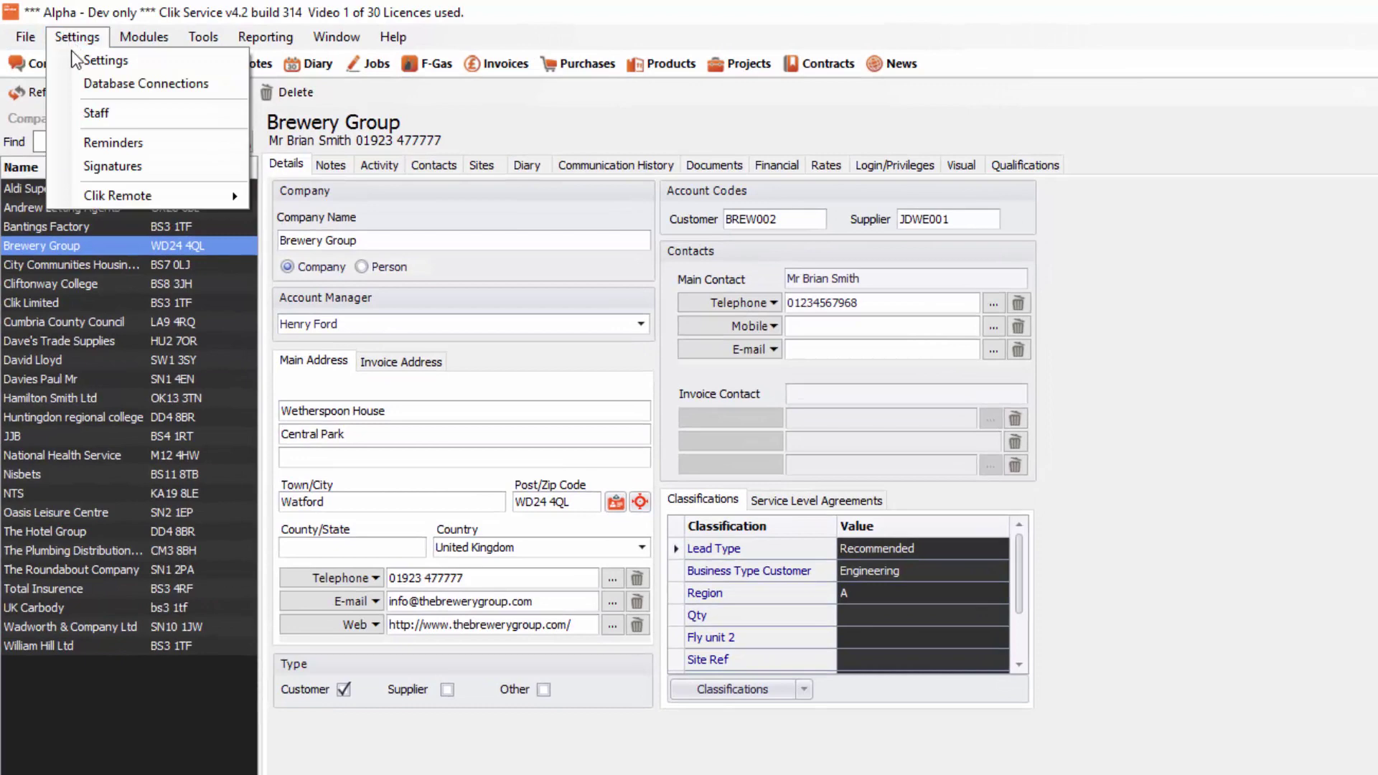
left_click(100, 113)
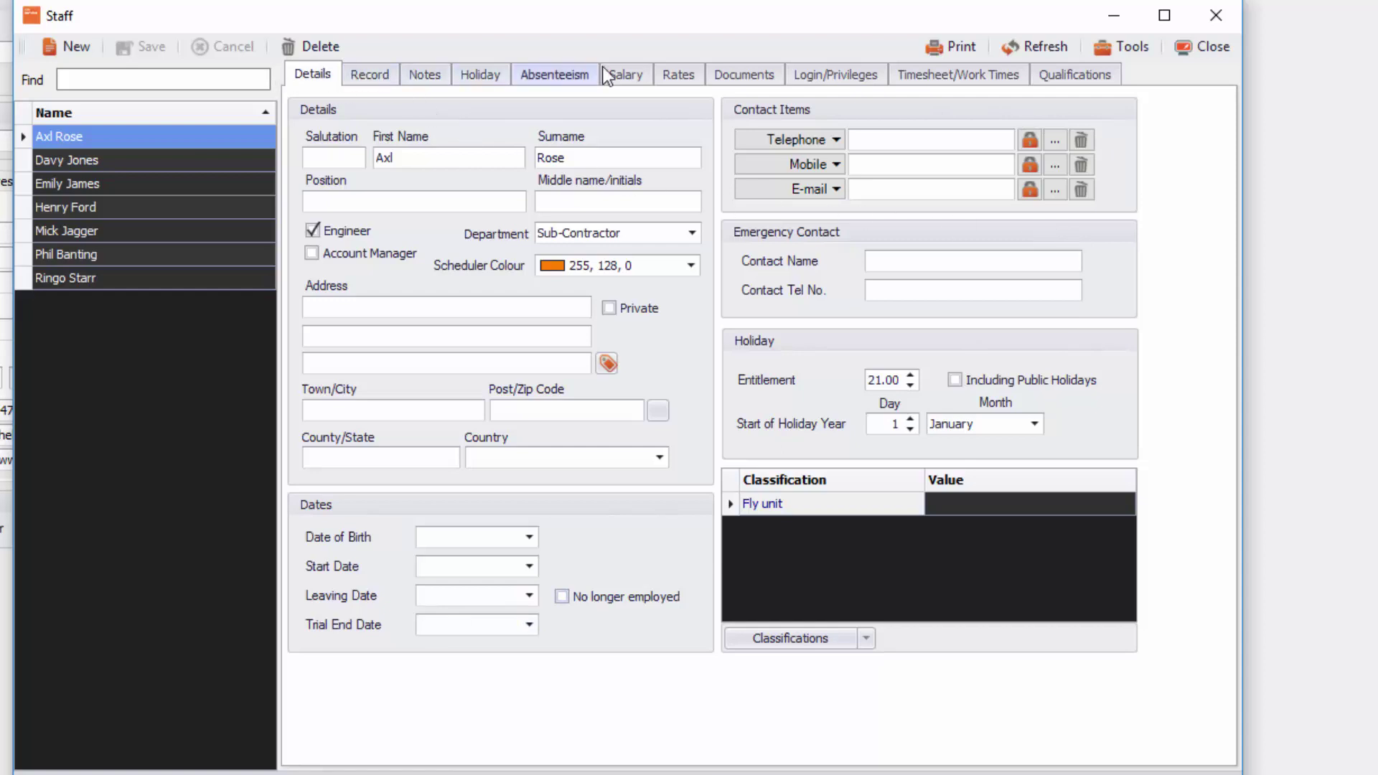
- Add a new staff record entry dated 10/05/2017, then view the blank Notes page
left_click(365, 75)
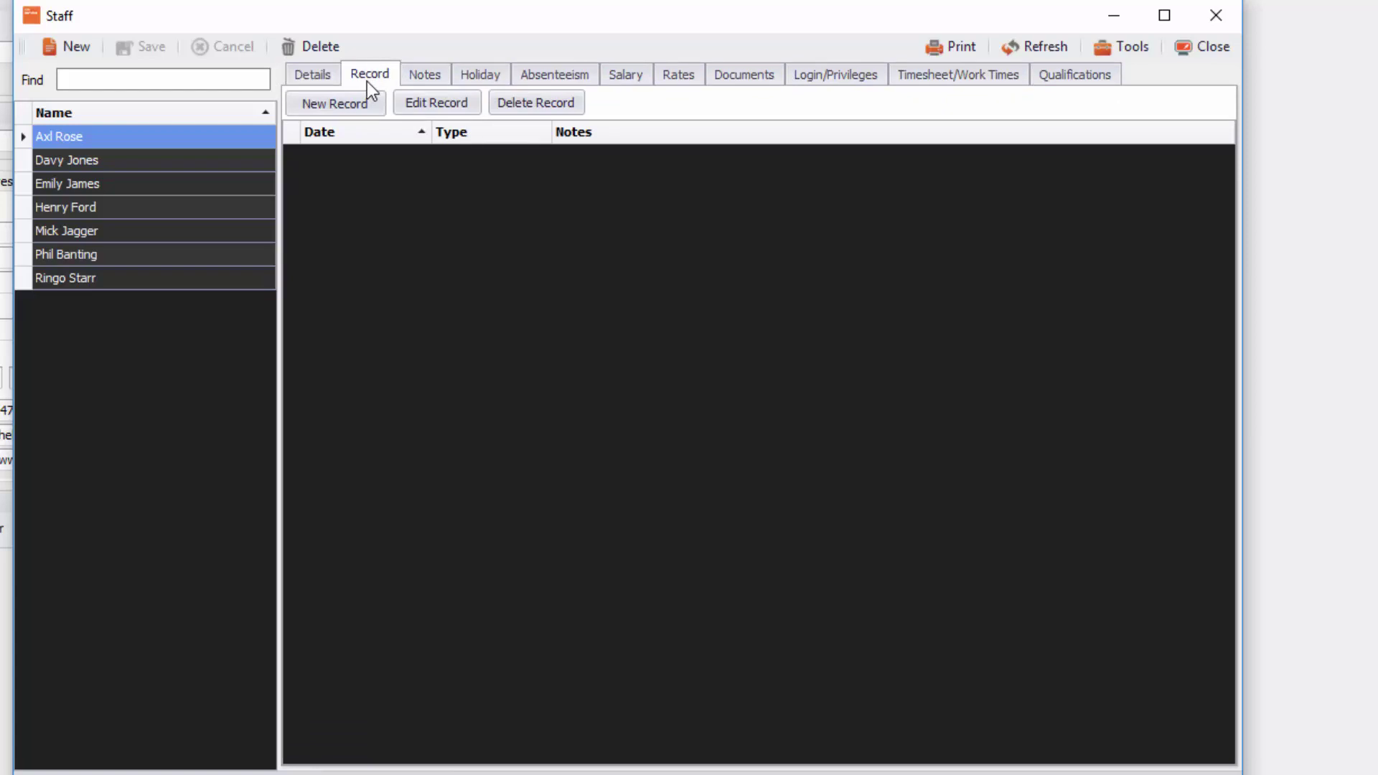
left_click(369, 104)
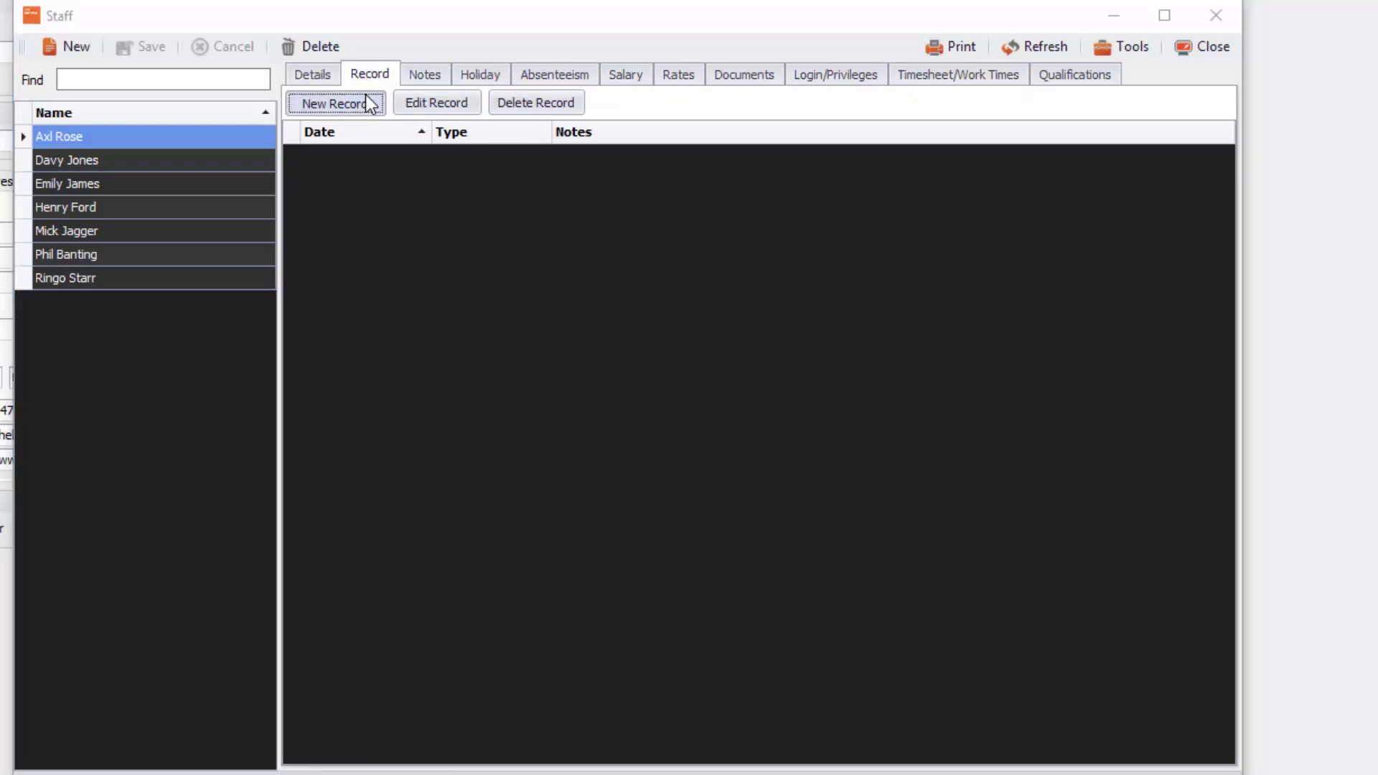
left_click(865, 311)
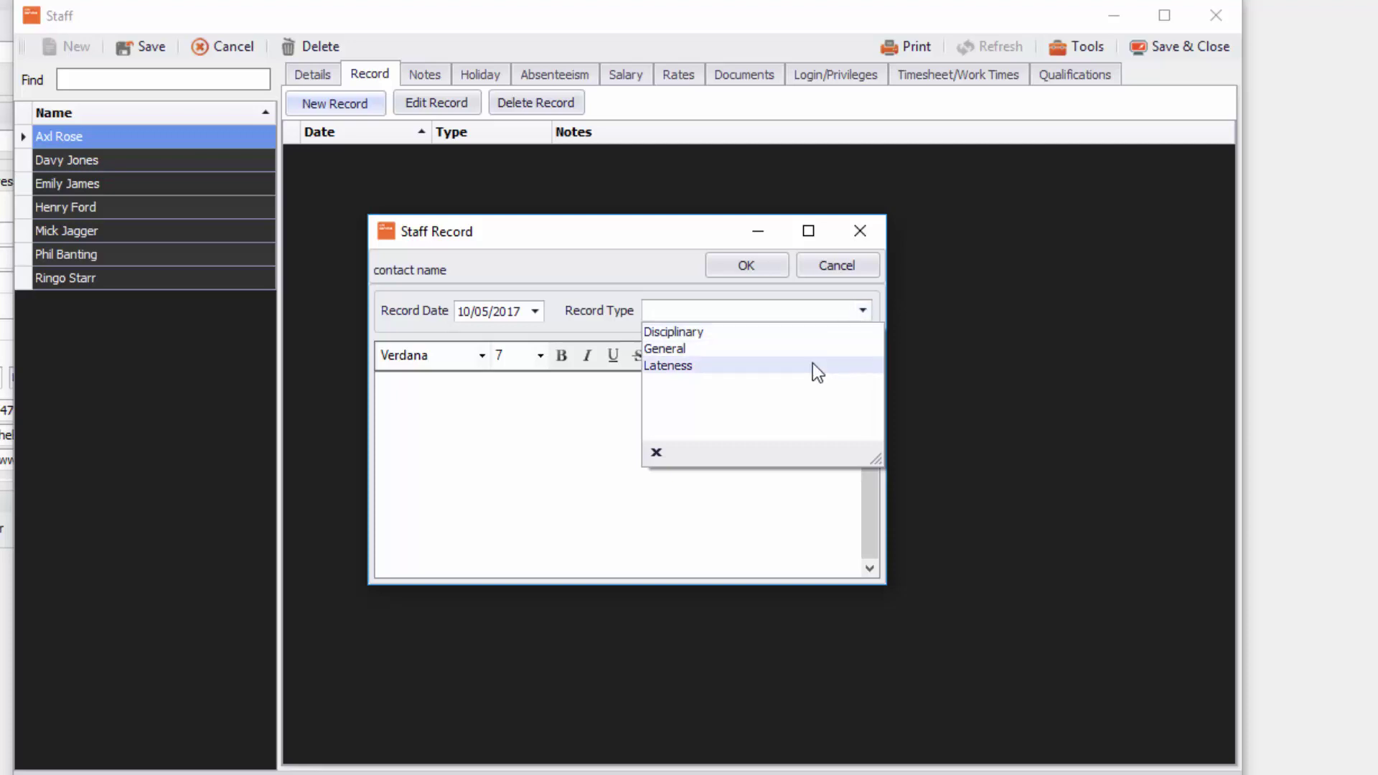
left_click(867, 269)
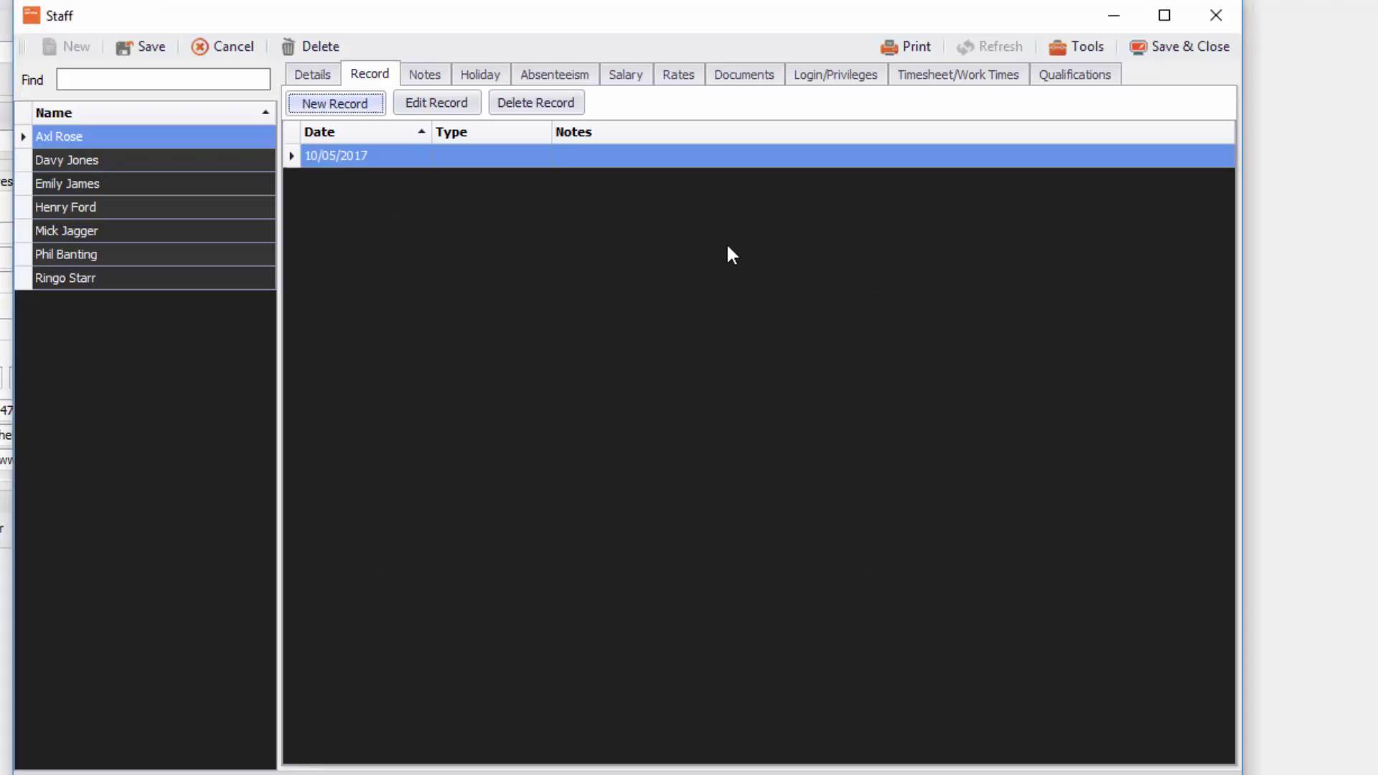
left_click(416, 82)
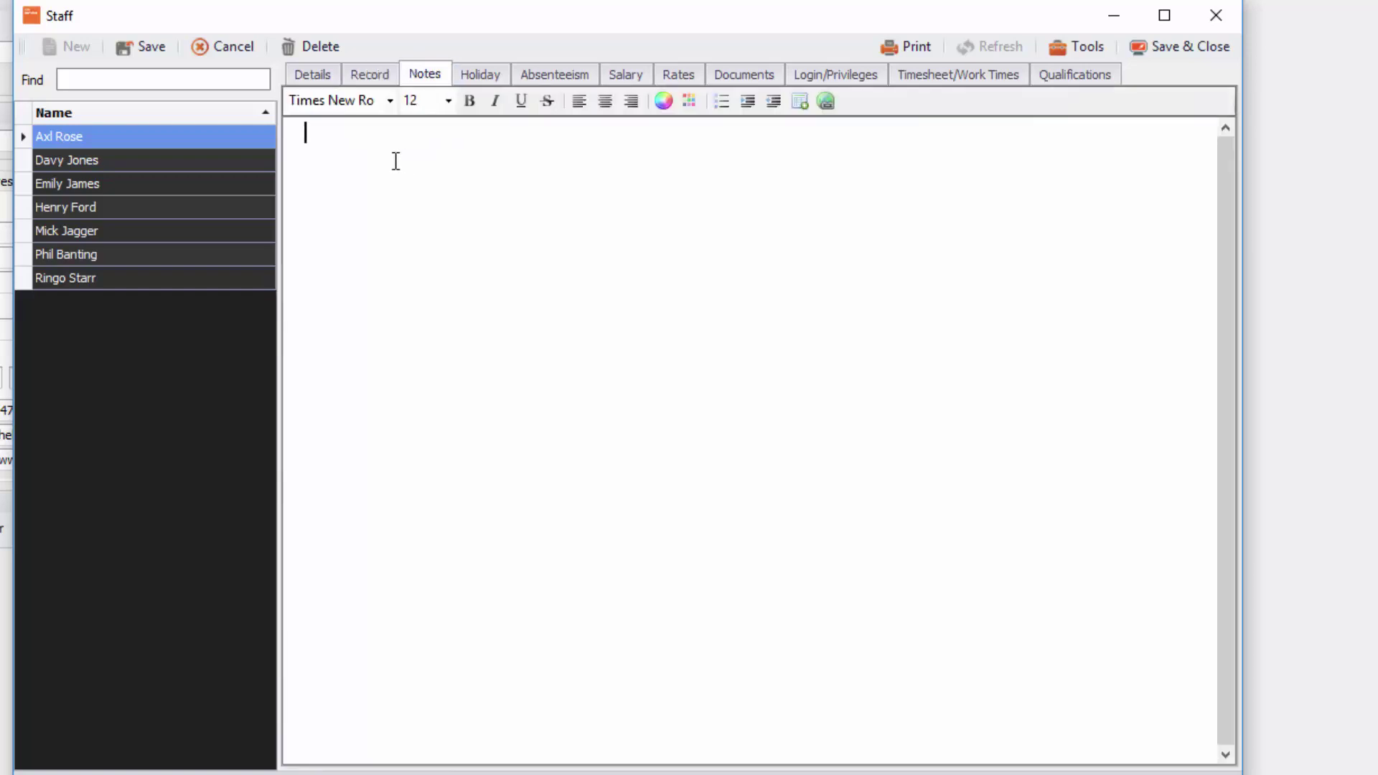
- Book Monday 8 to Thursday 11 May as full-day holiday
left_click(464, 75)
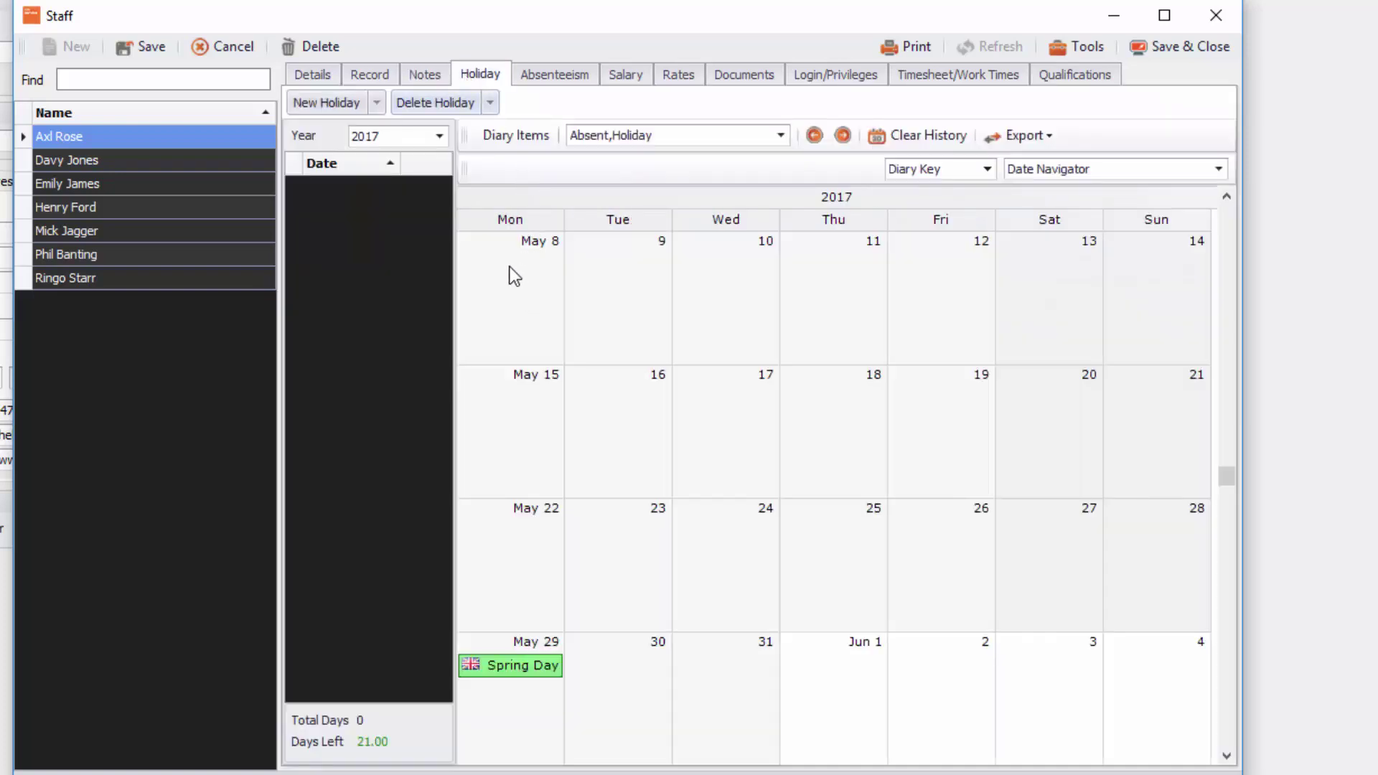
left_click_drag(515, 276, 833, 279)
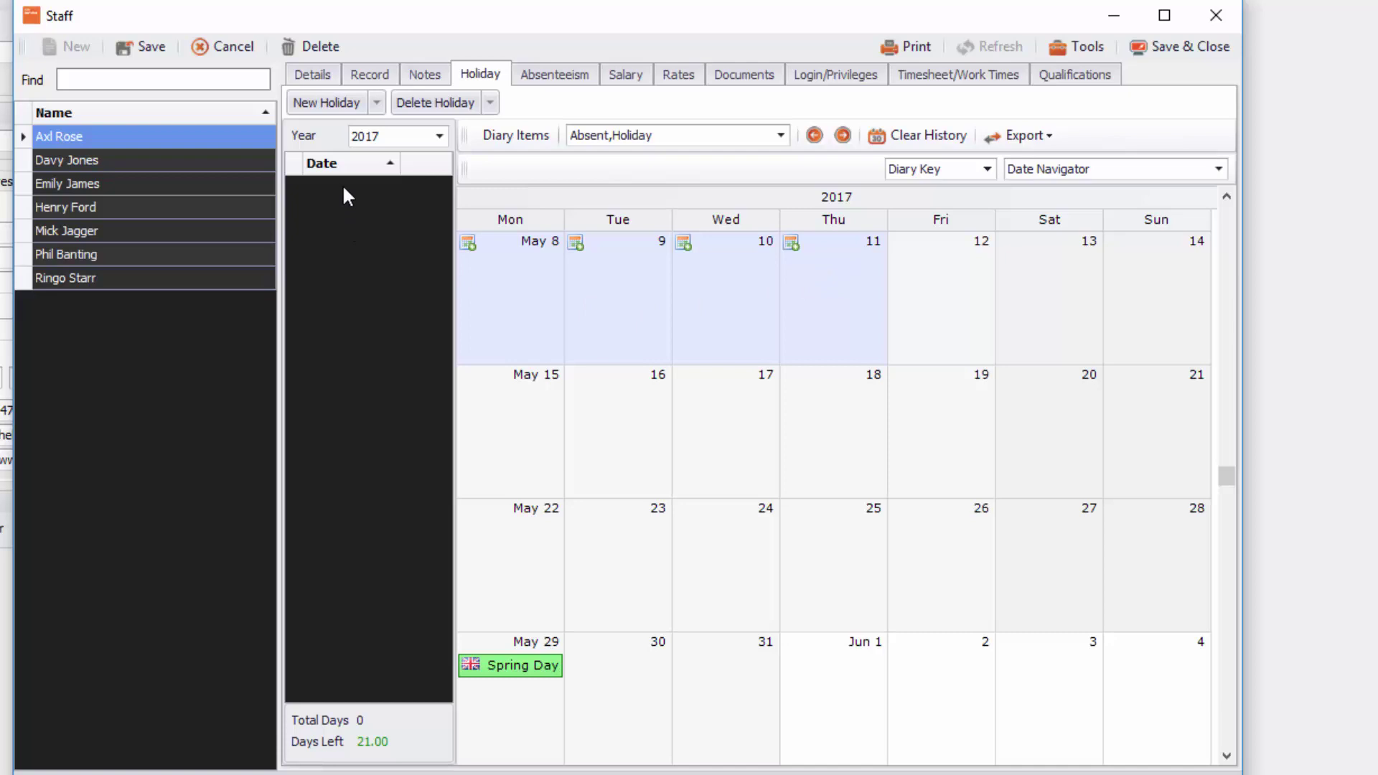
left_click(377, 104)
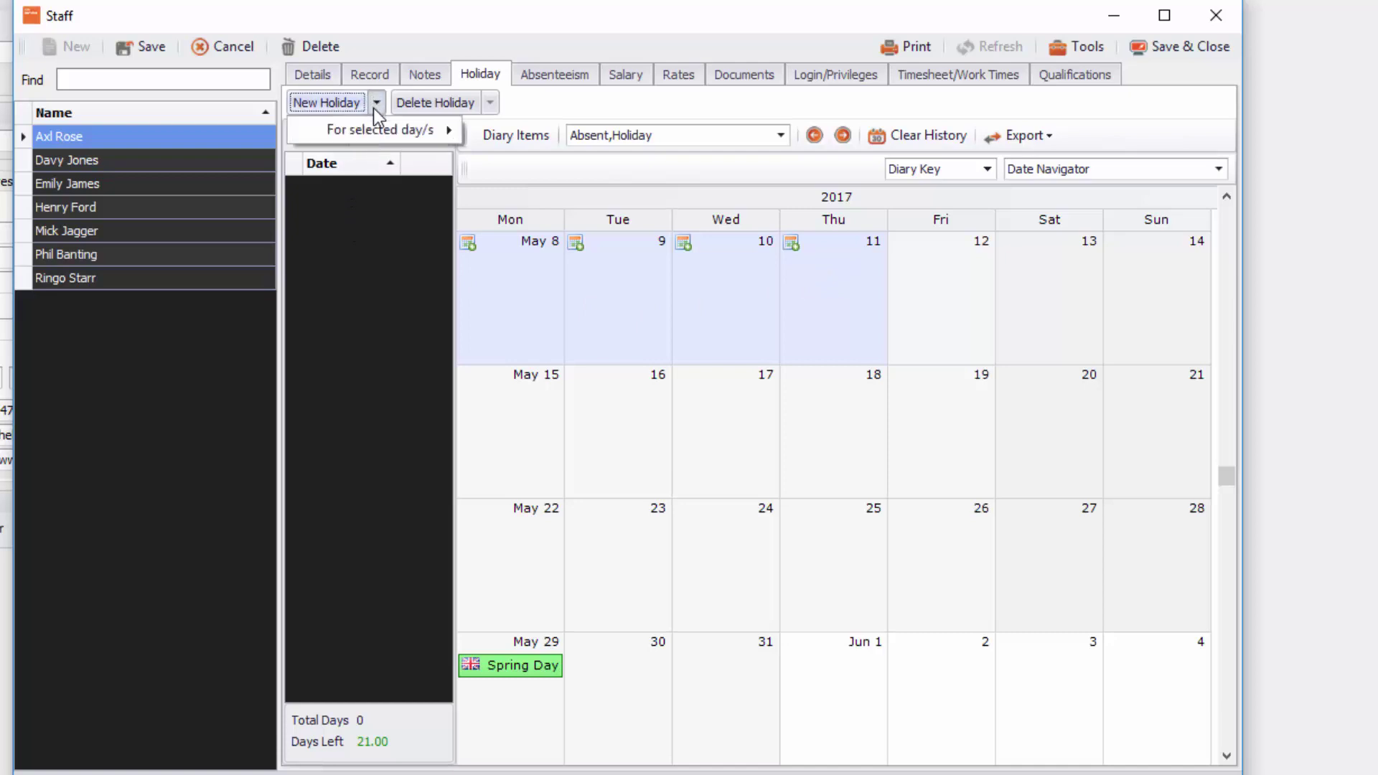
mouse_move(375, 130)
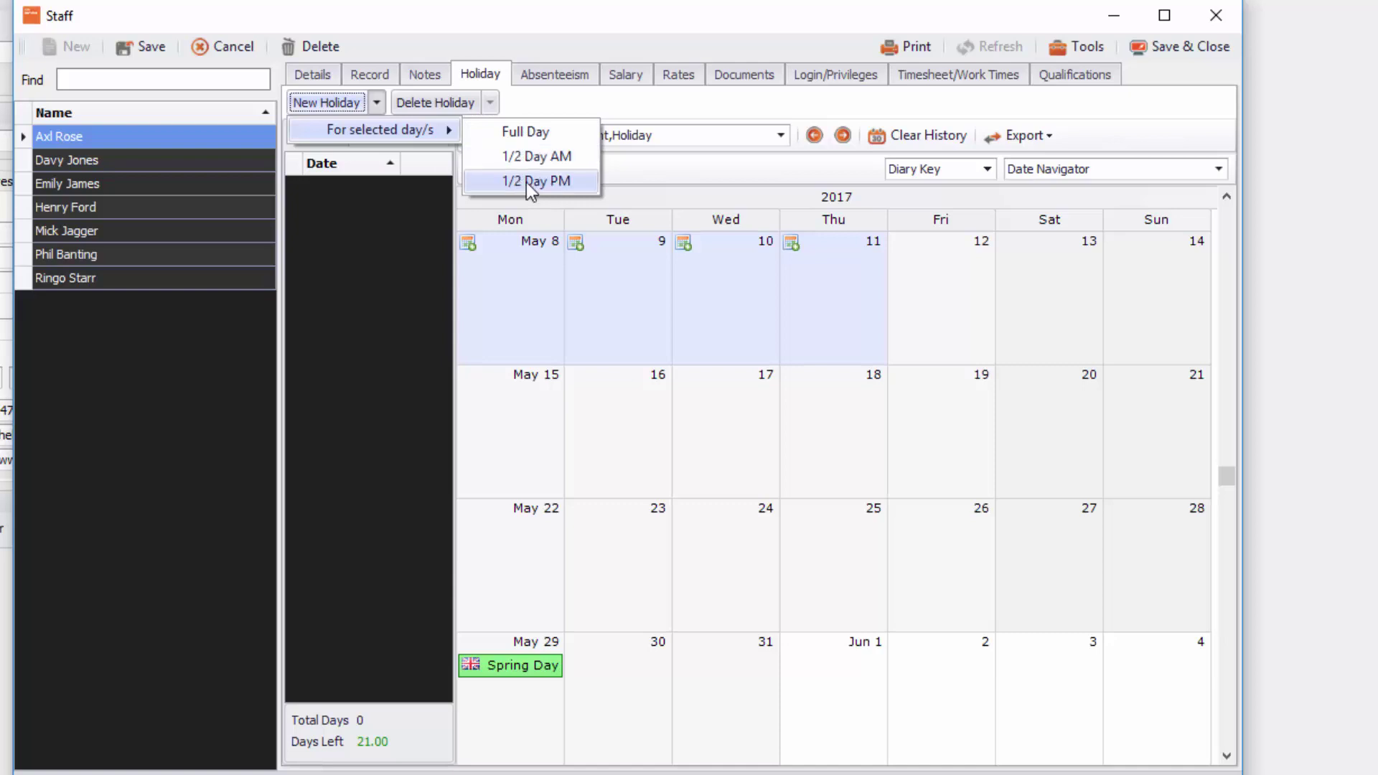
left_click(524, 132)
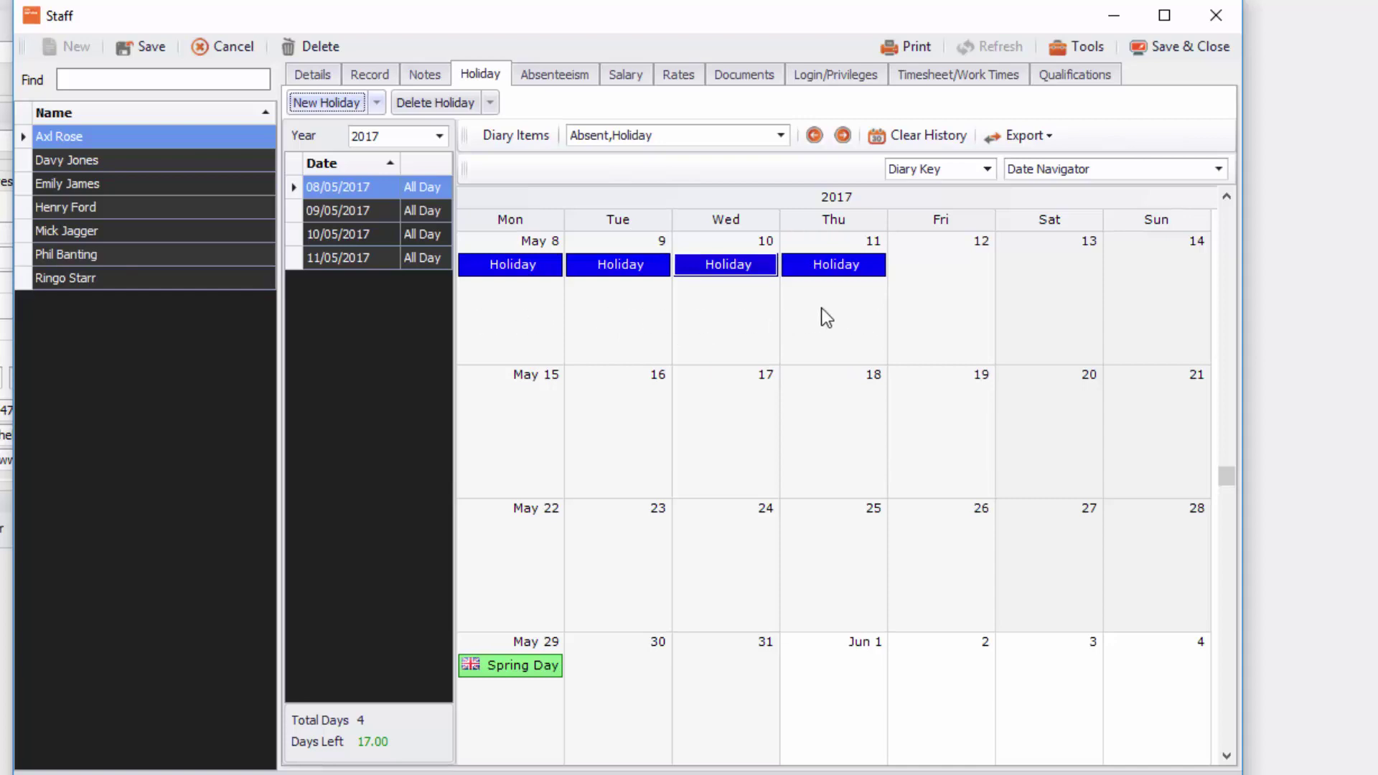
- Delete the four holidays on 8, 9, 10 and 11 May, confirming each deletion
left_click(610, 270)
left_click(493, 108)
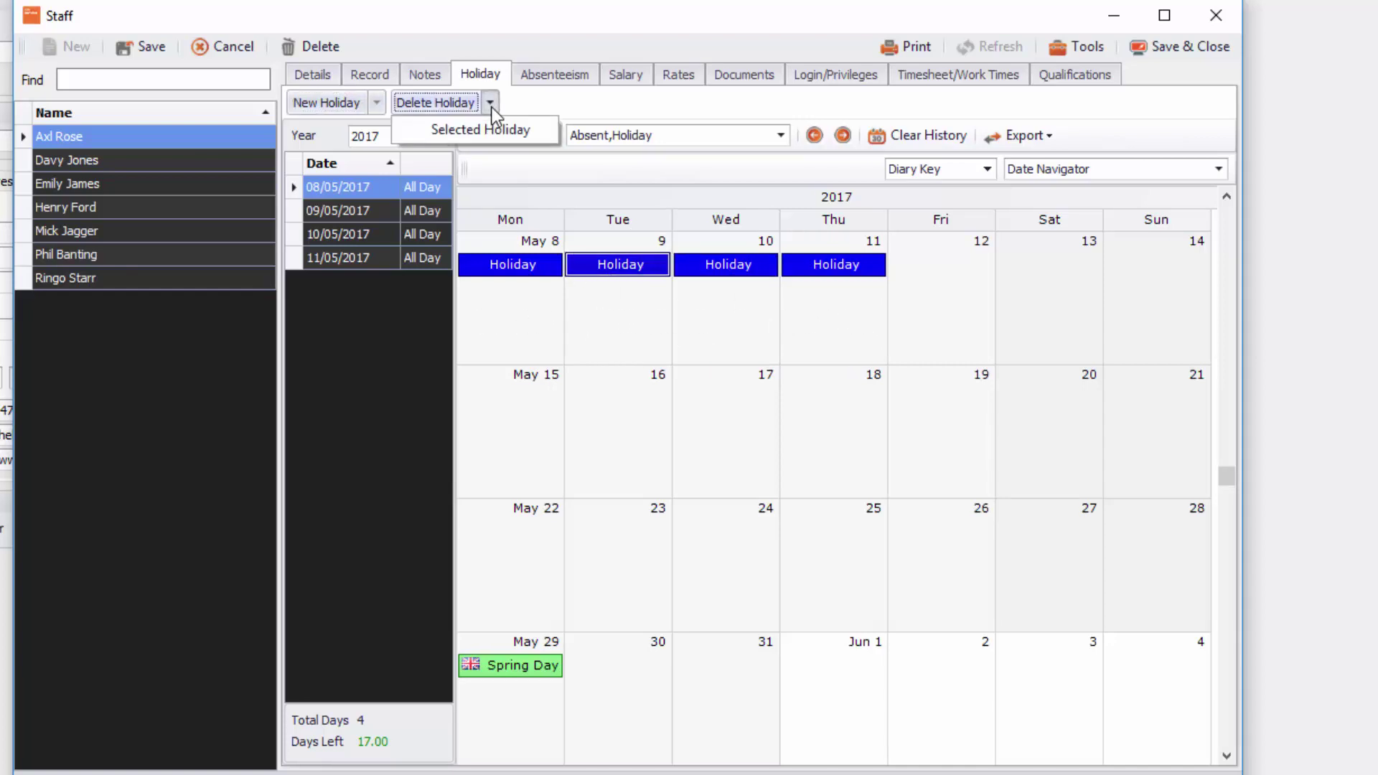
left_click(493, 130)
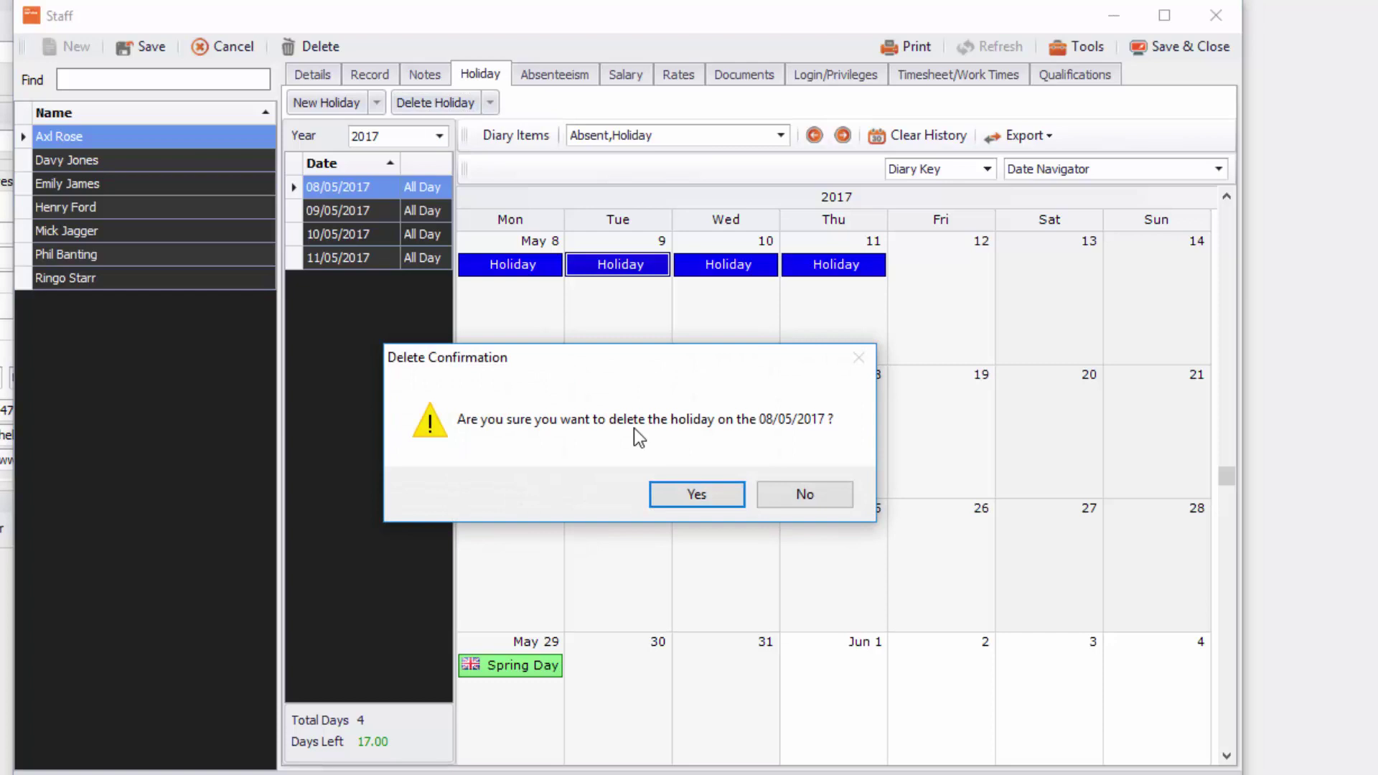
left_click(698, 493)
left_click(491, 103)
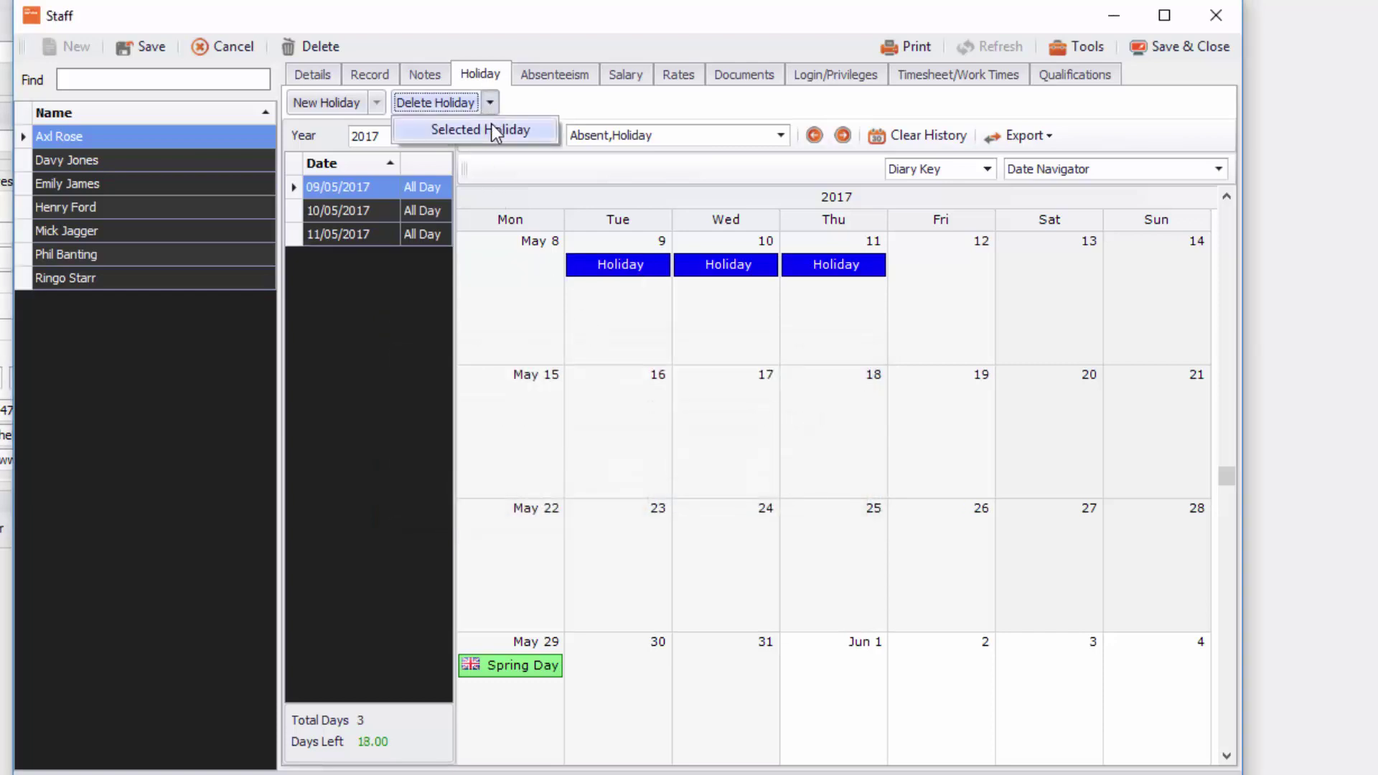
left_click(492, 132)
left_click(730, 501)
left_click(490, 102)
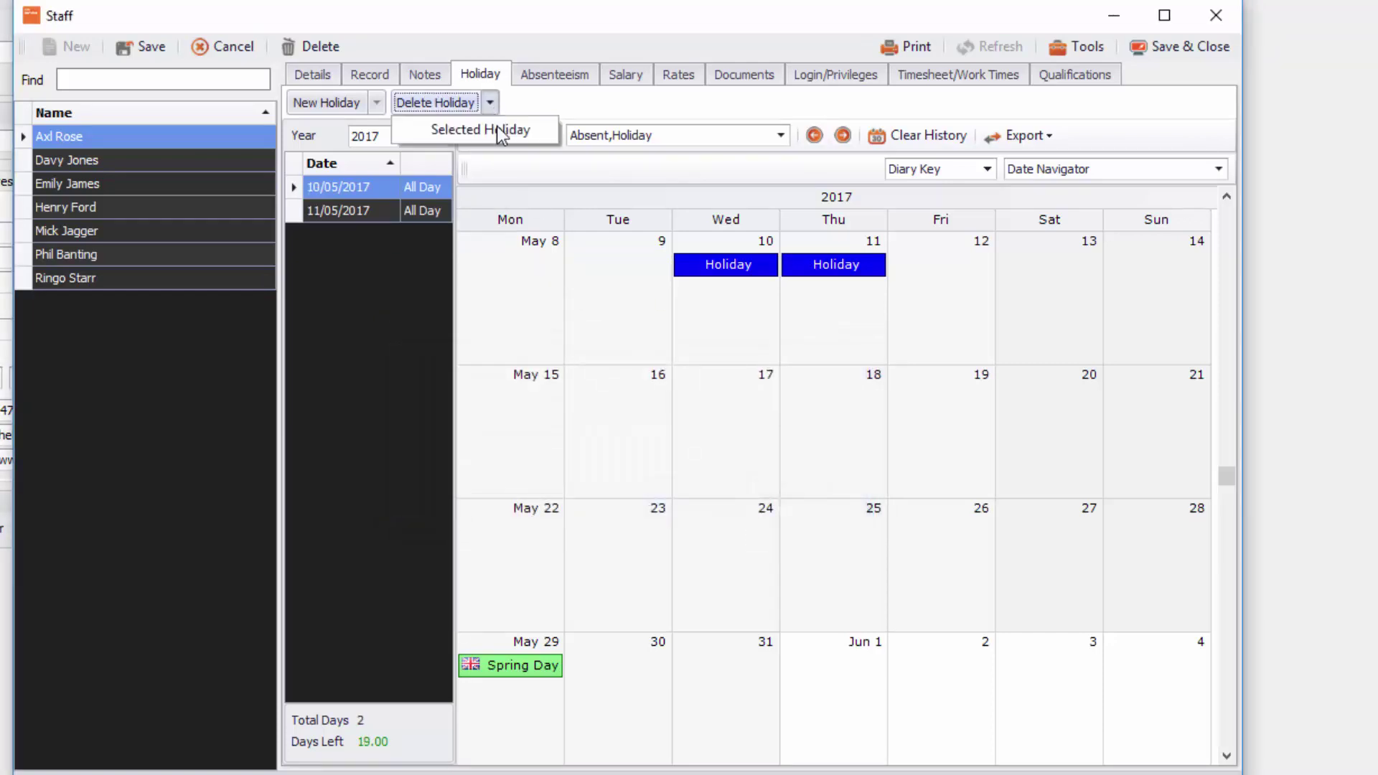
left_click(494, 132)
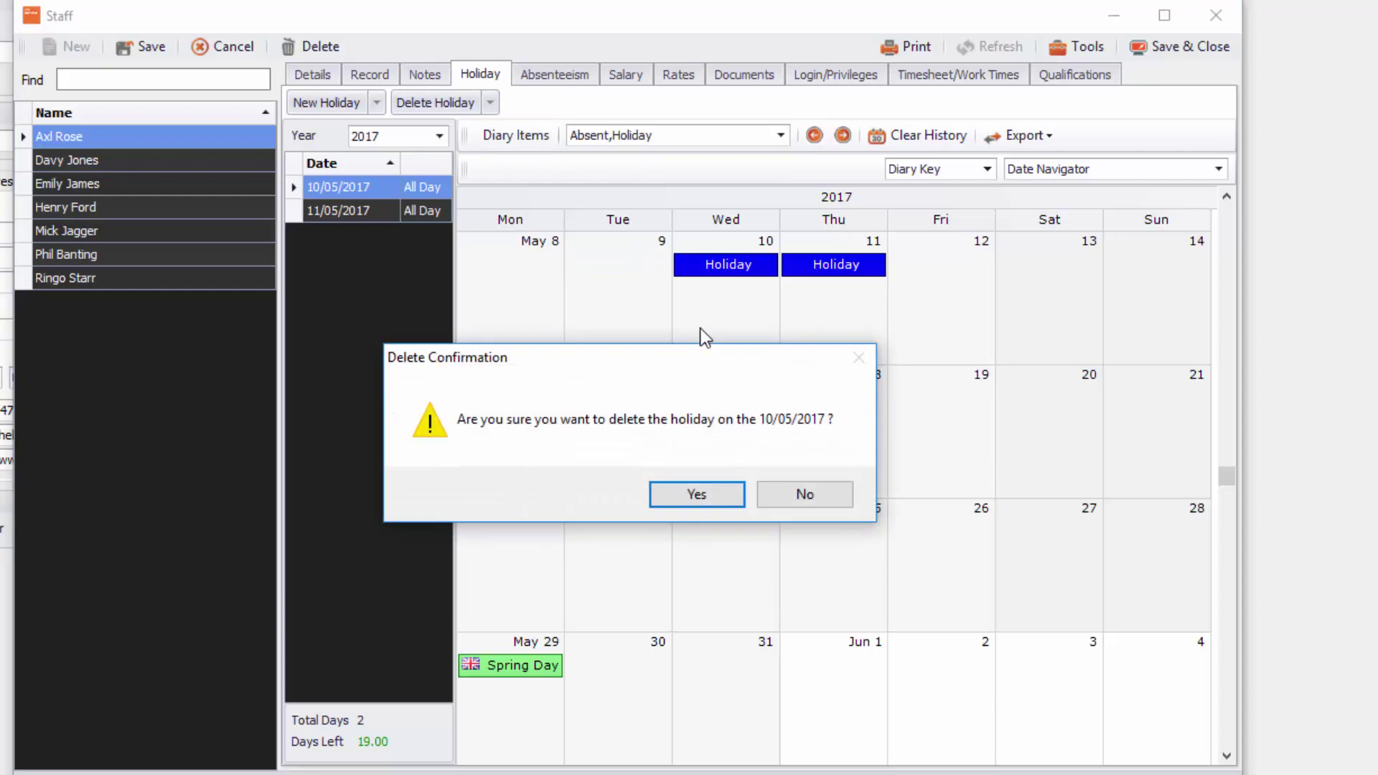
left_click(734, 498)
left_click(491, 102)
left_click(493, 132)
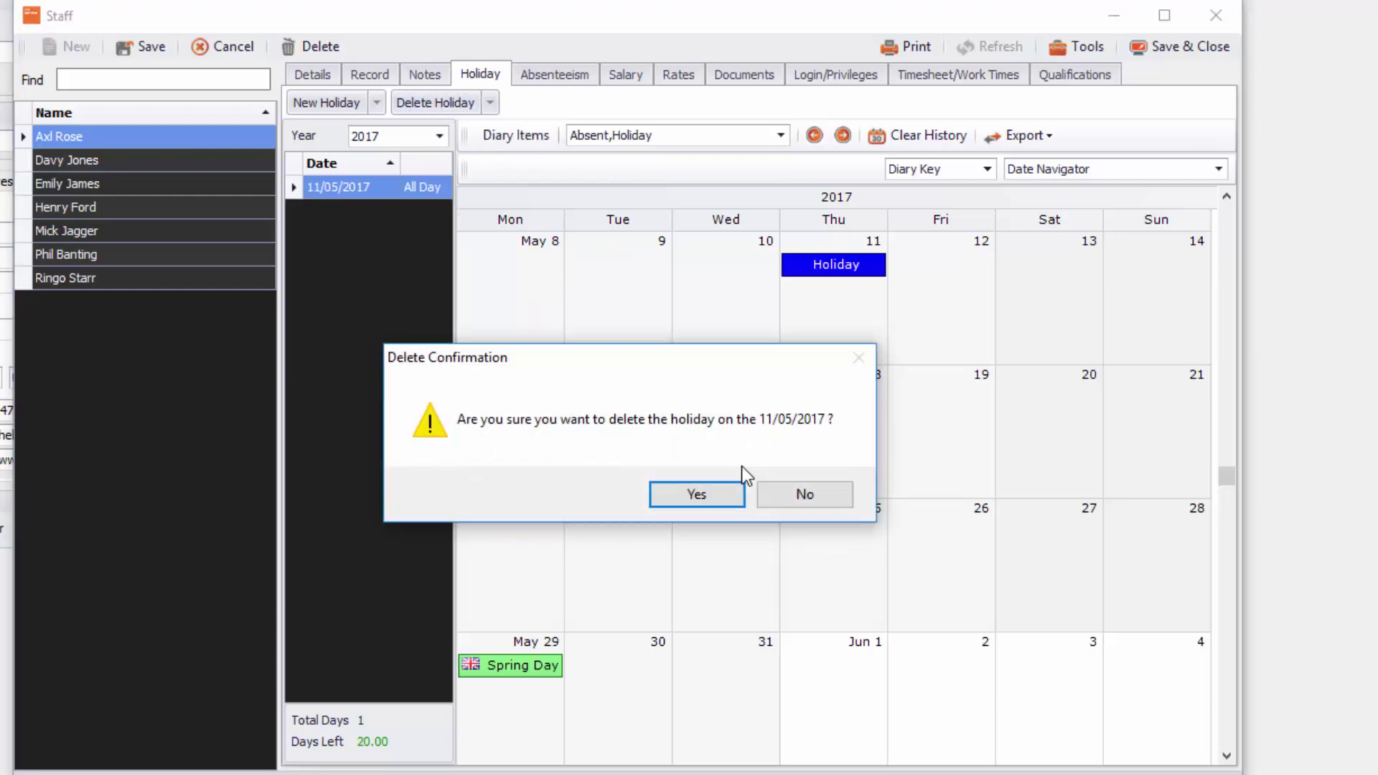
left_click(725, 494)
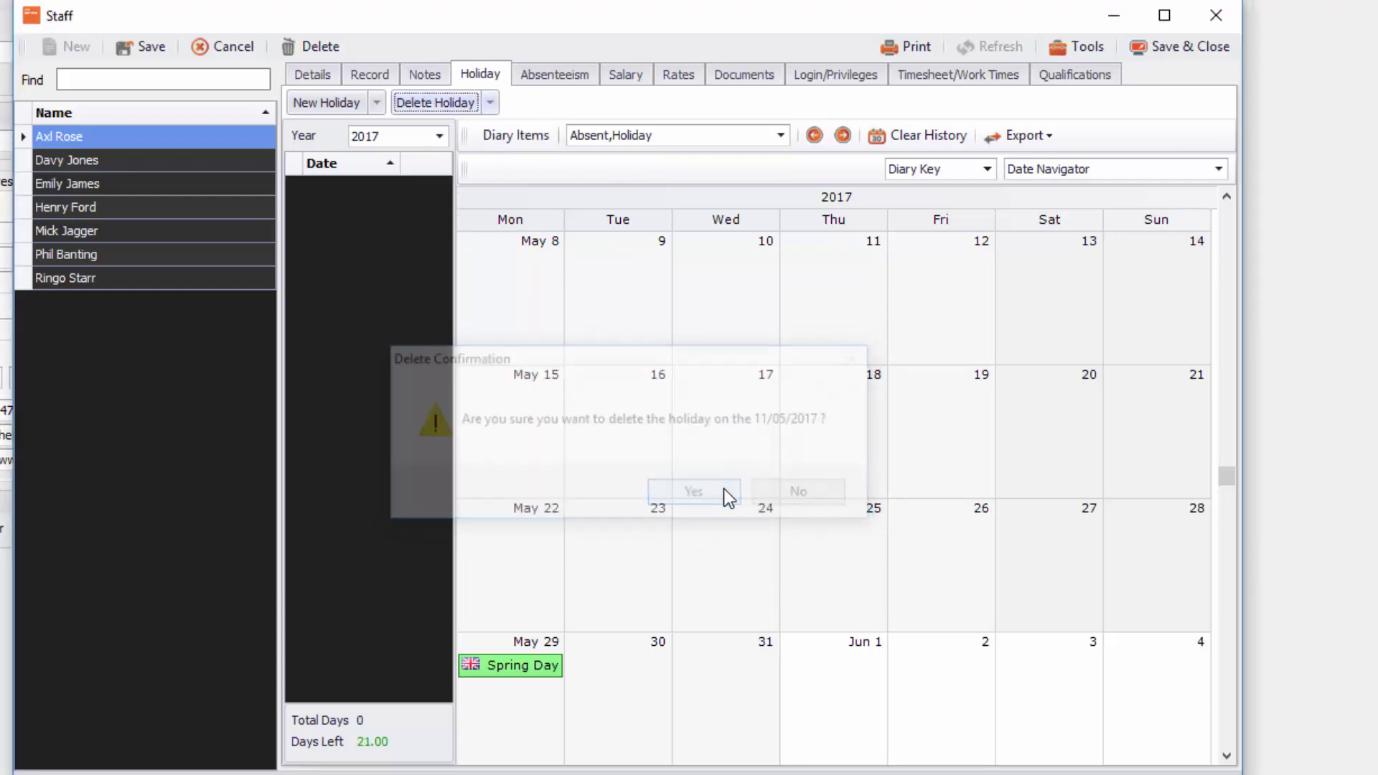
- Record Monday 8 May 2017 as an unauthorised full-day absence
left_click(536, 75)
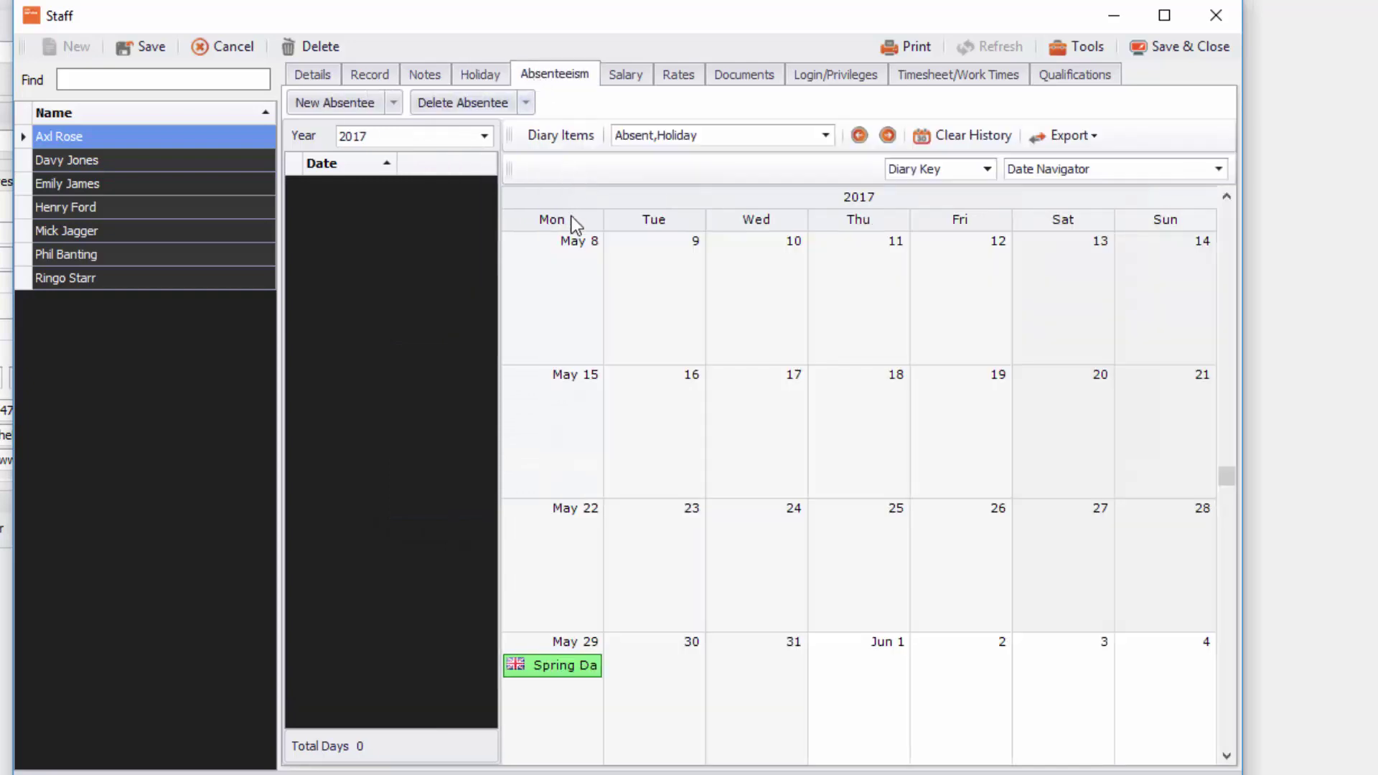
left_click(553, 296)
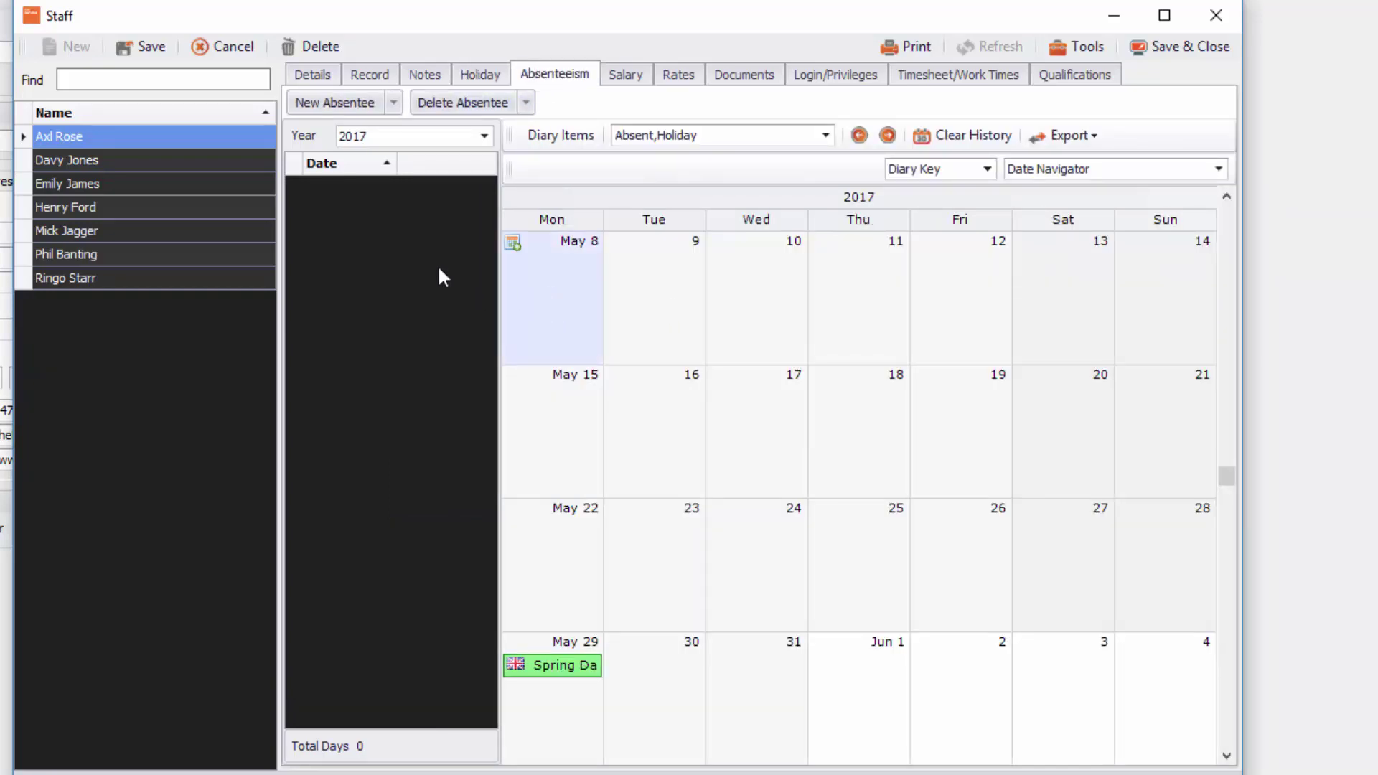
left_click(392, 104)
mouse_move(388, 131)
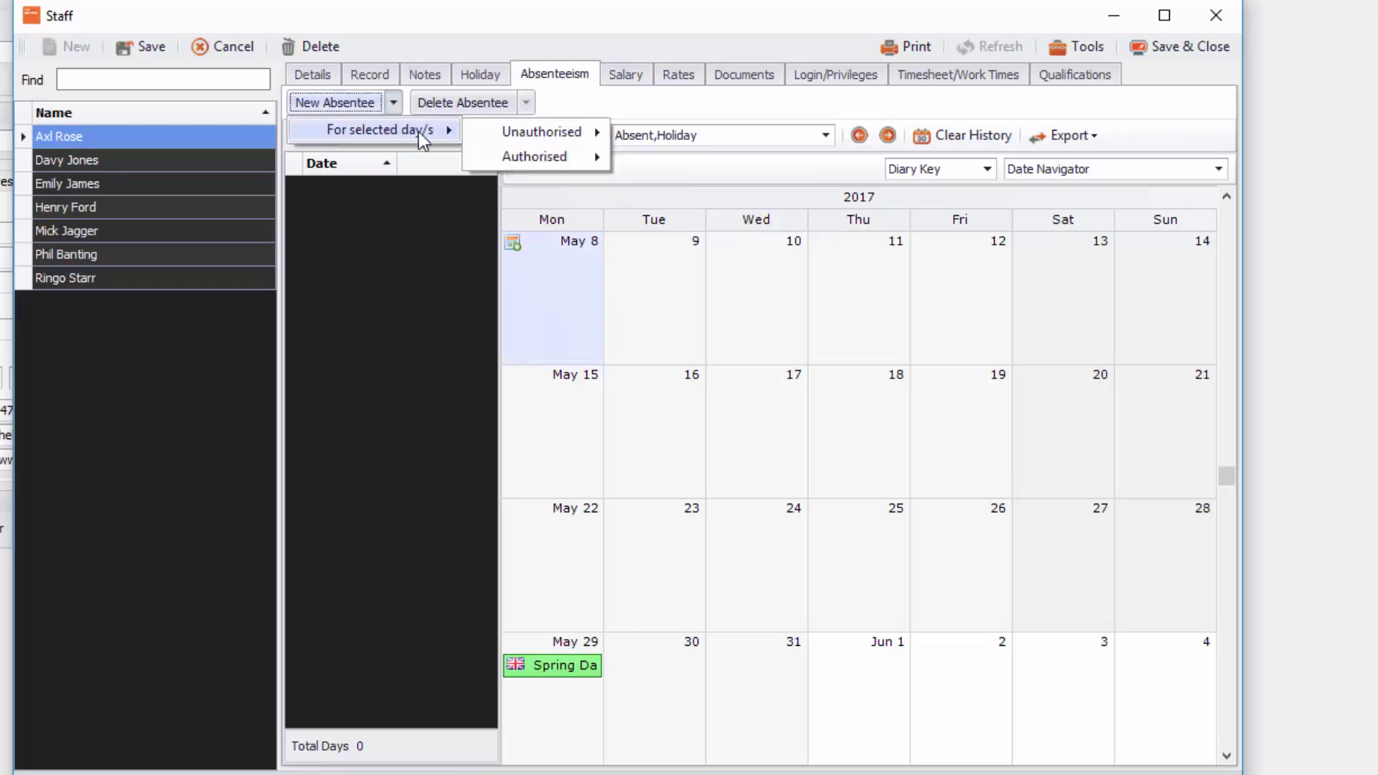
mouse_move(532, 152)
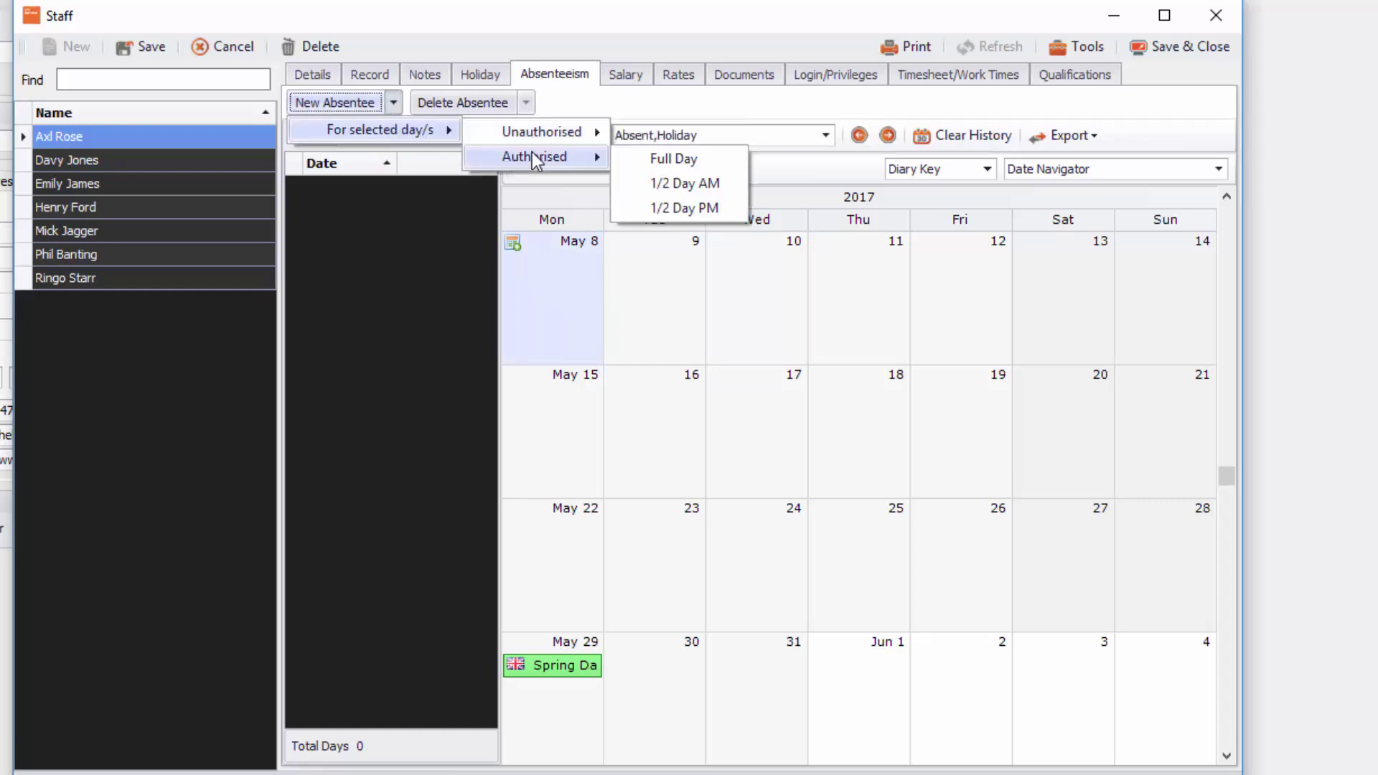
left_click(671, 133)
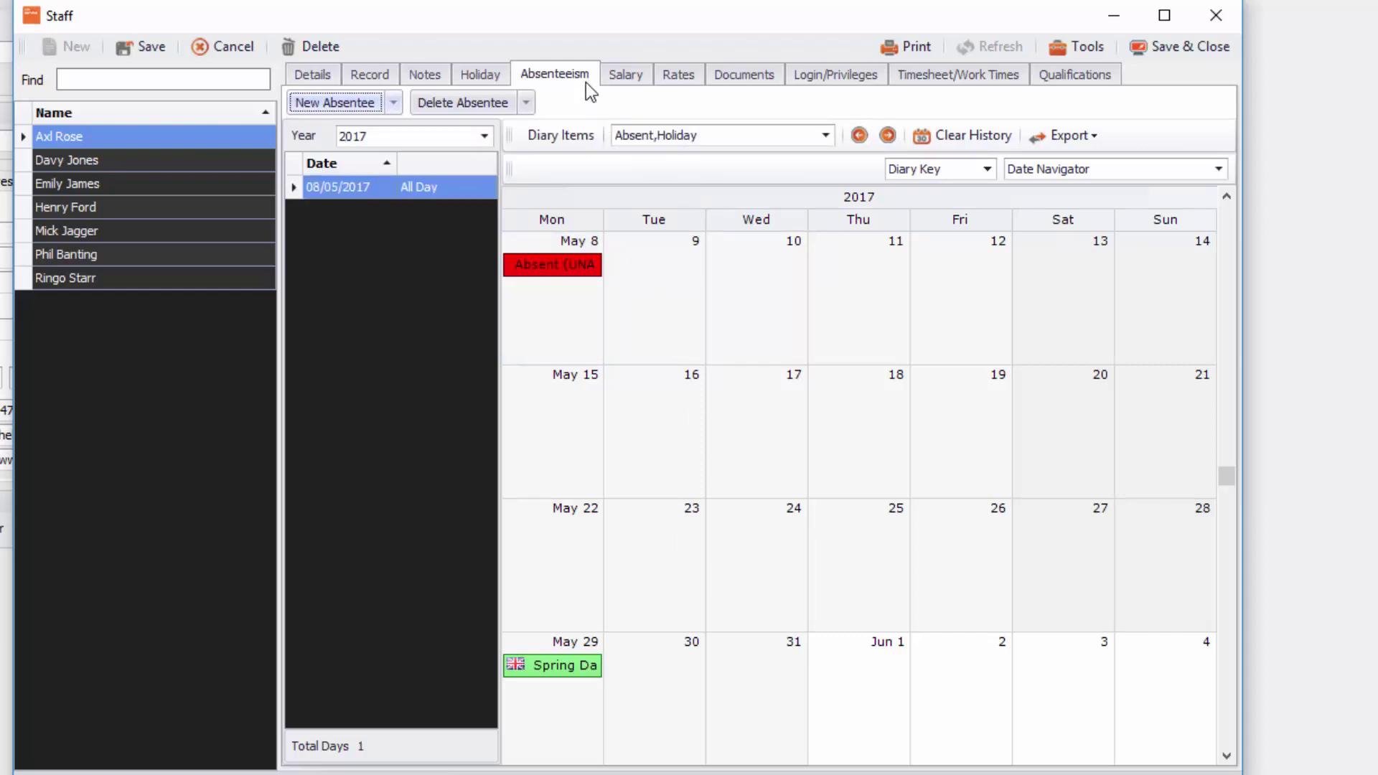
- Show the Salary page with its single hourly entry from 22/08/2016 at £0.00
left_click(625, 75)
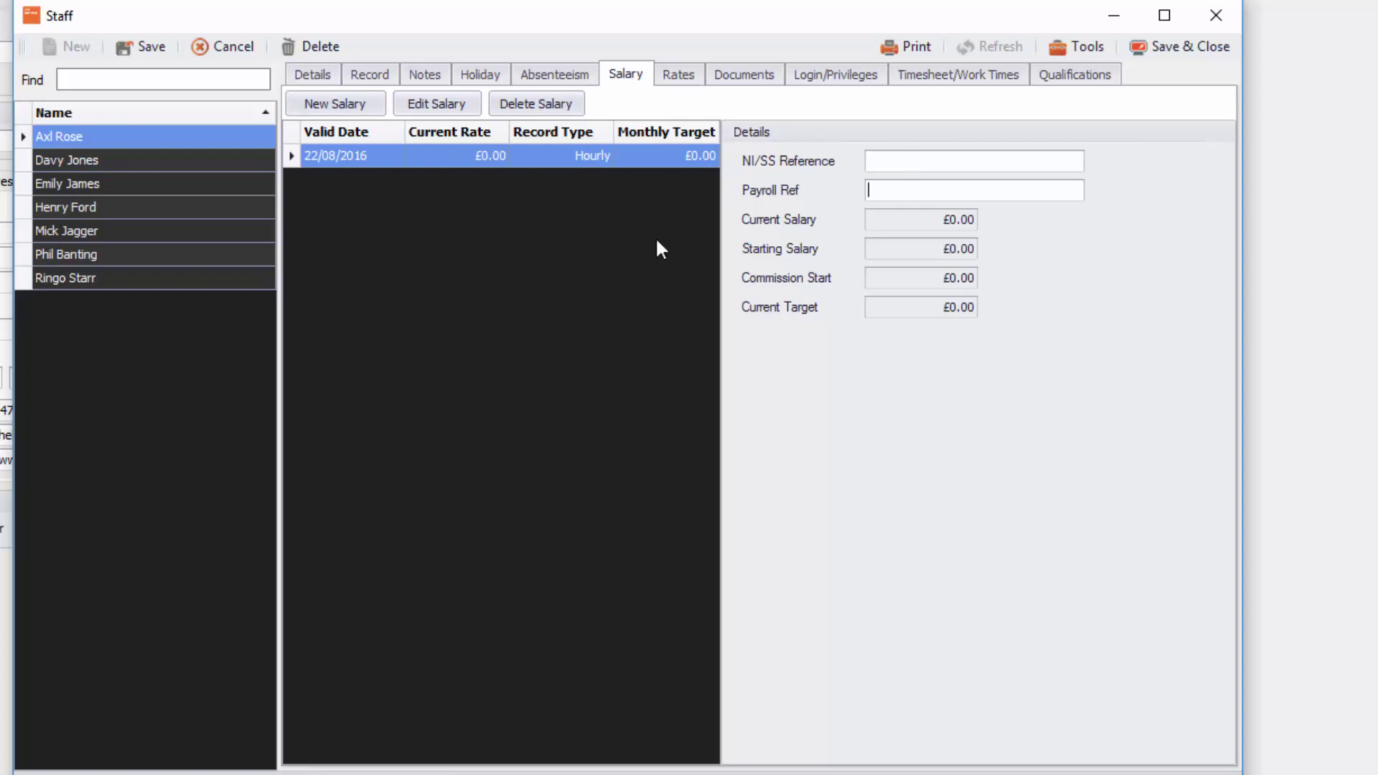
- Switch the Normal Rate to custom rates with a £25.00/hr cost rate
left_click(673, 81)
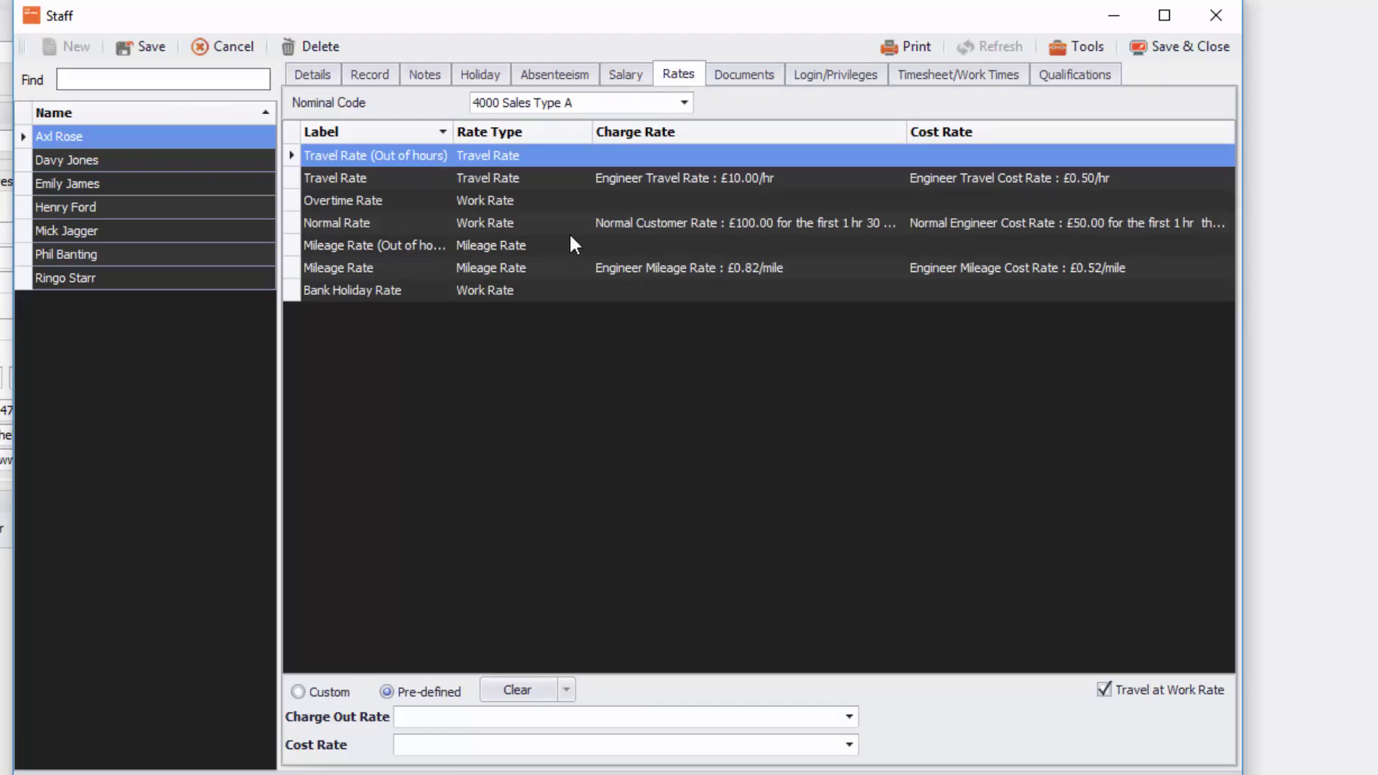
left_click(528, 222)
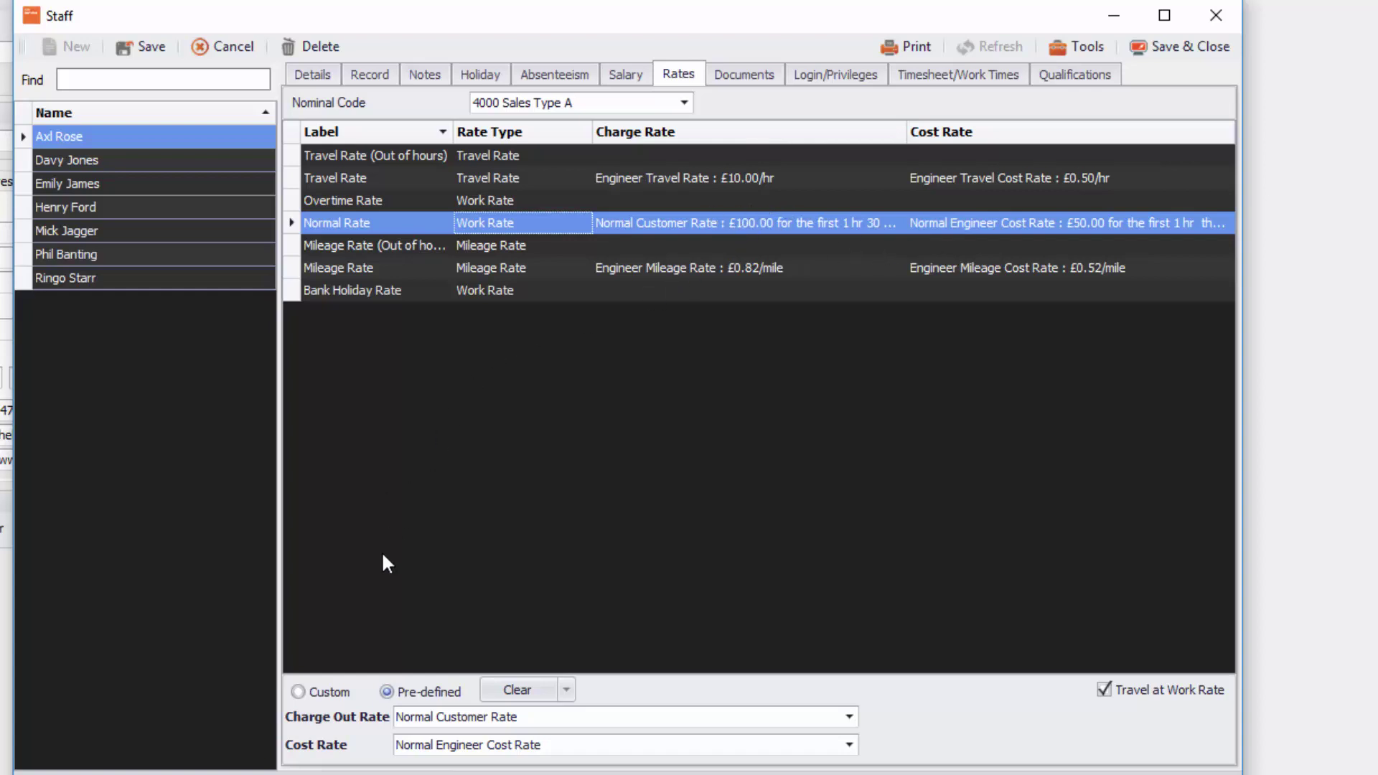
left_click(297, 692)
left_click(789, 747)
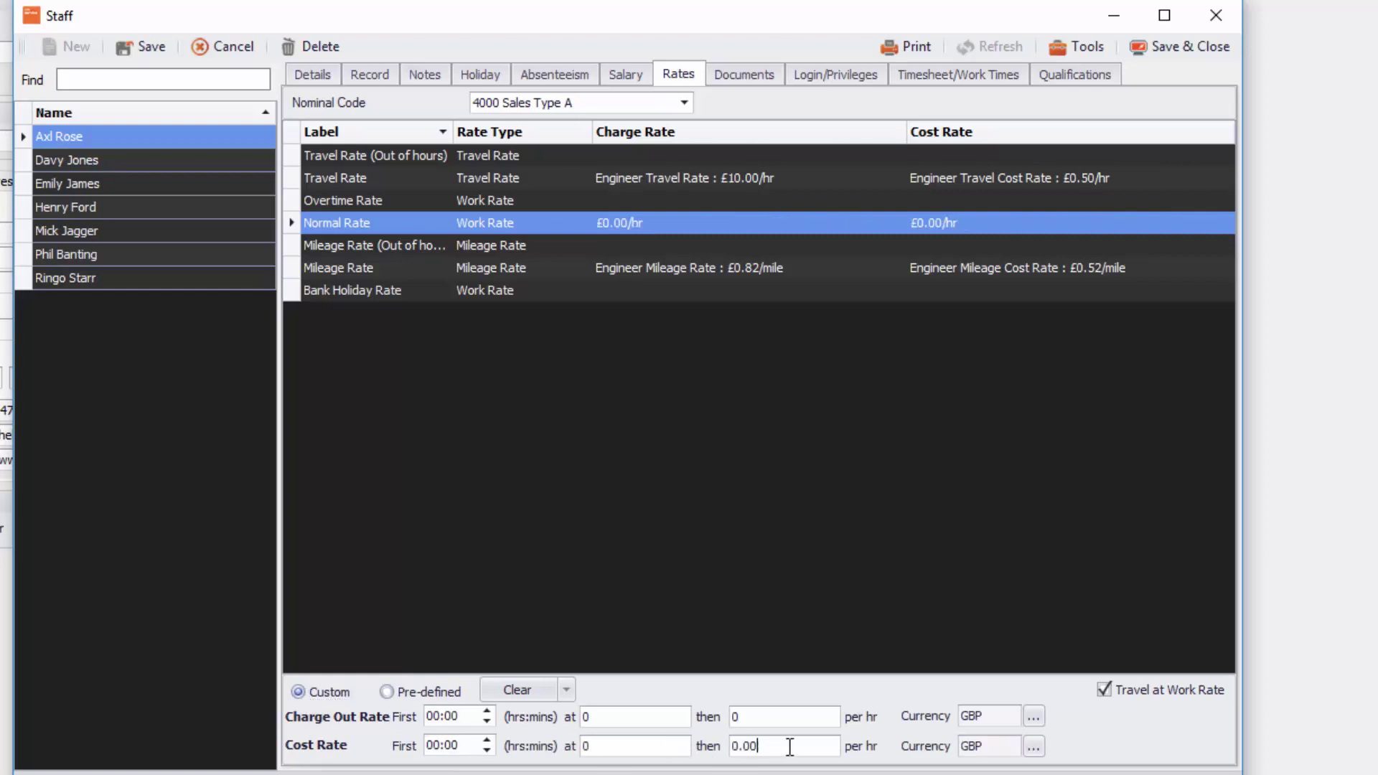
double_click(790, 747)
type("25")
left_click(702, 448)
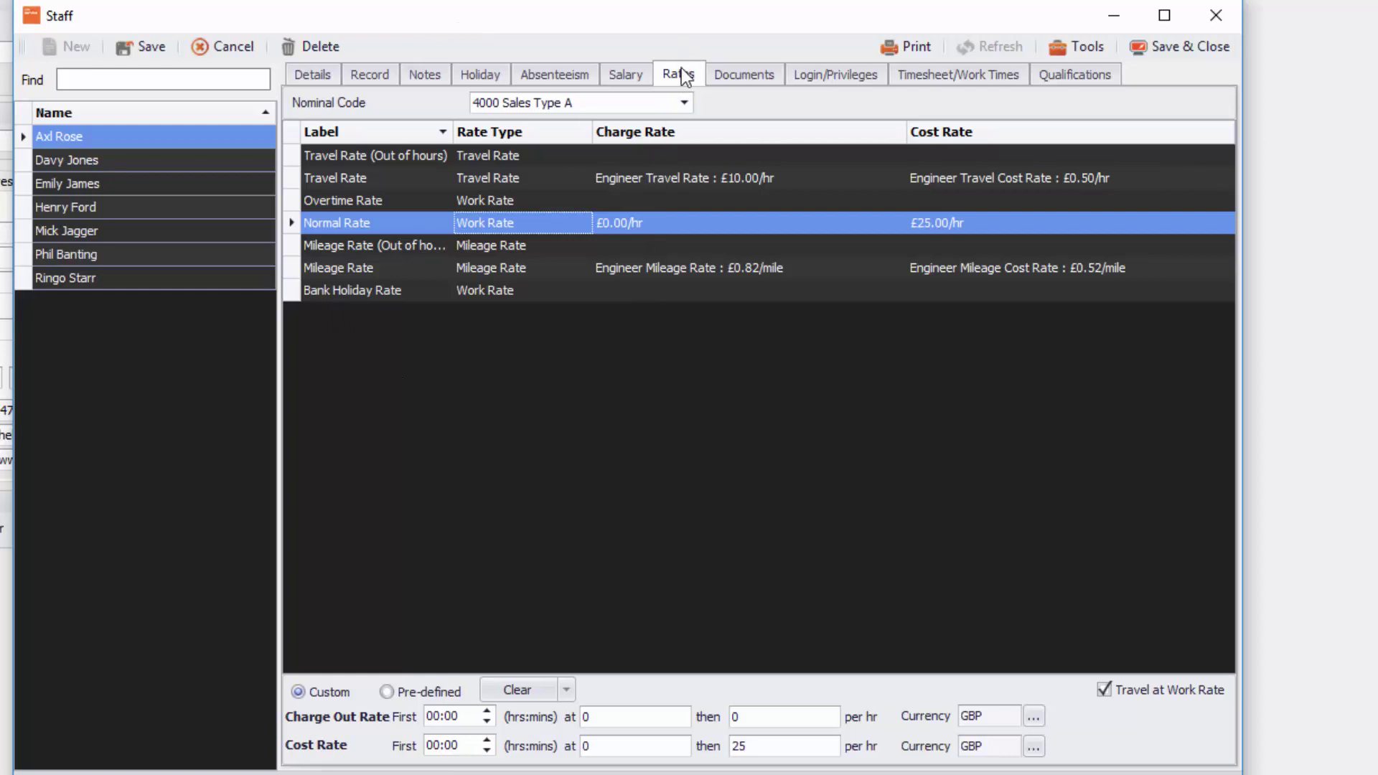
- Check the staff member's document-adding options, then display their login privileges
left_click(735, 75)
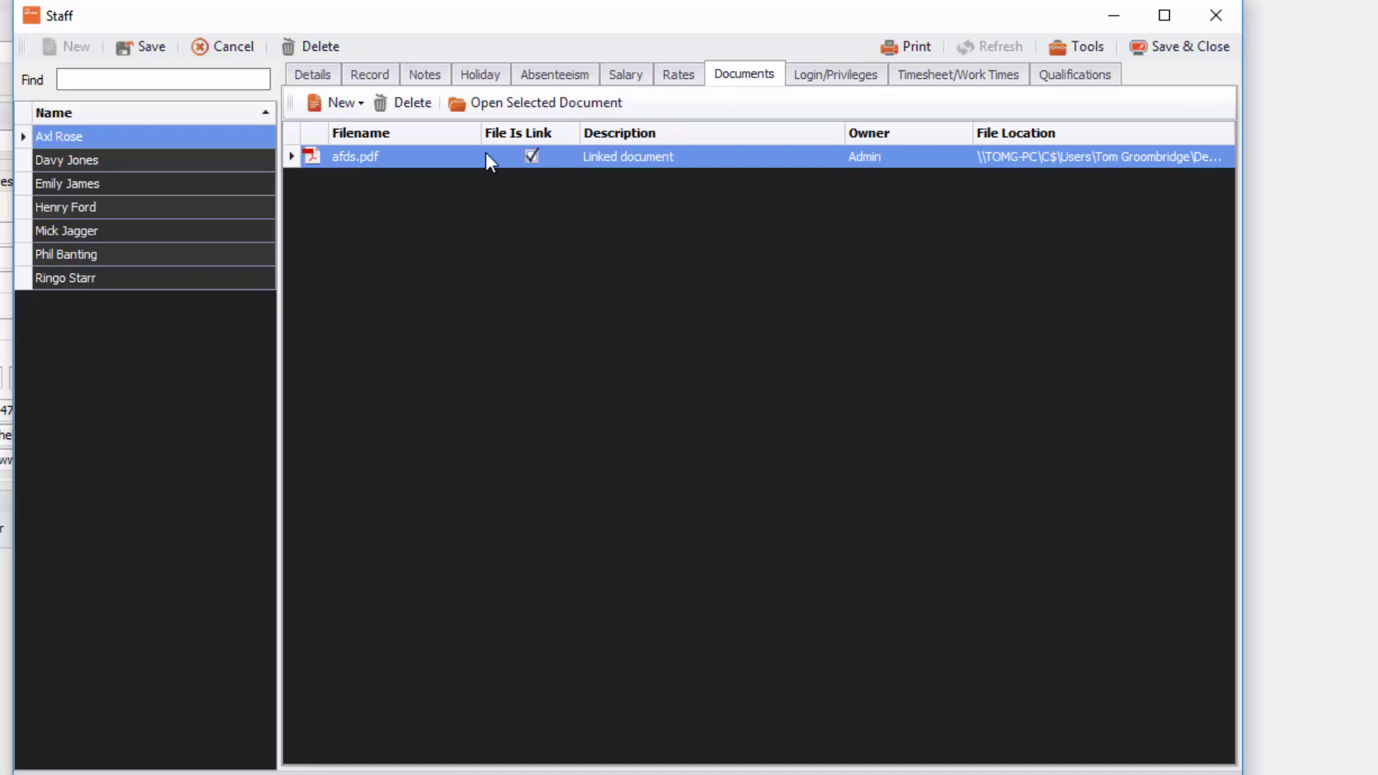
left_click(326, 105)
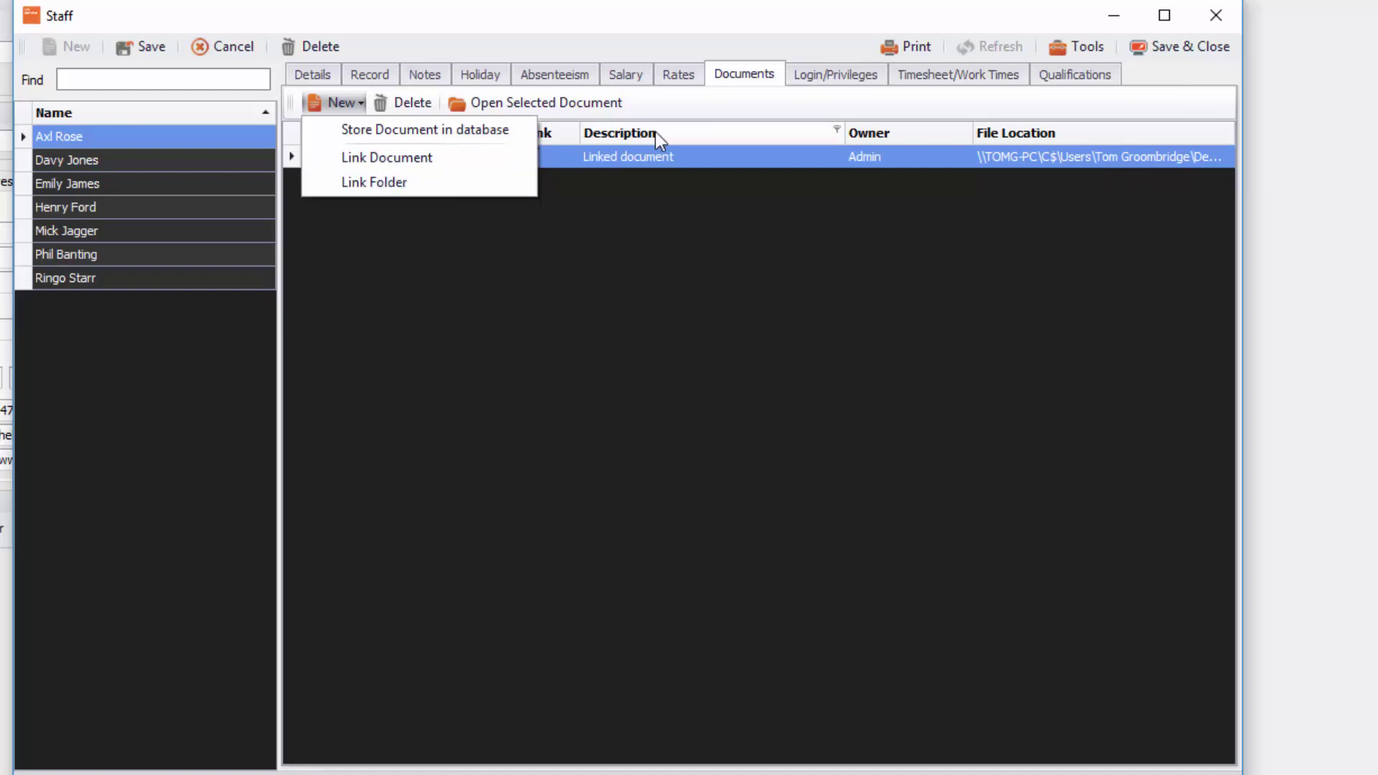
left_click(807, 79)
left_click(807, 79)
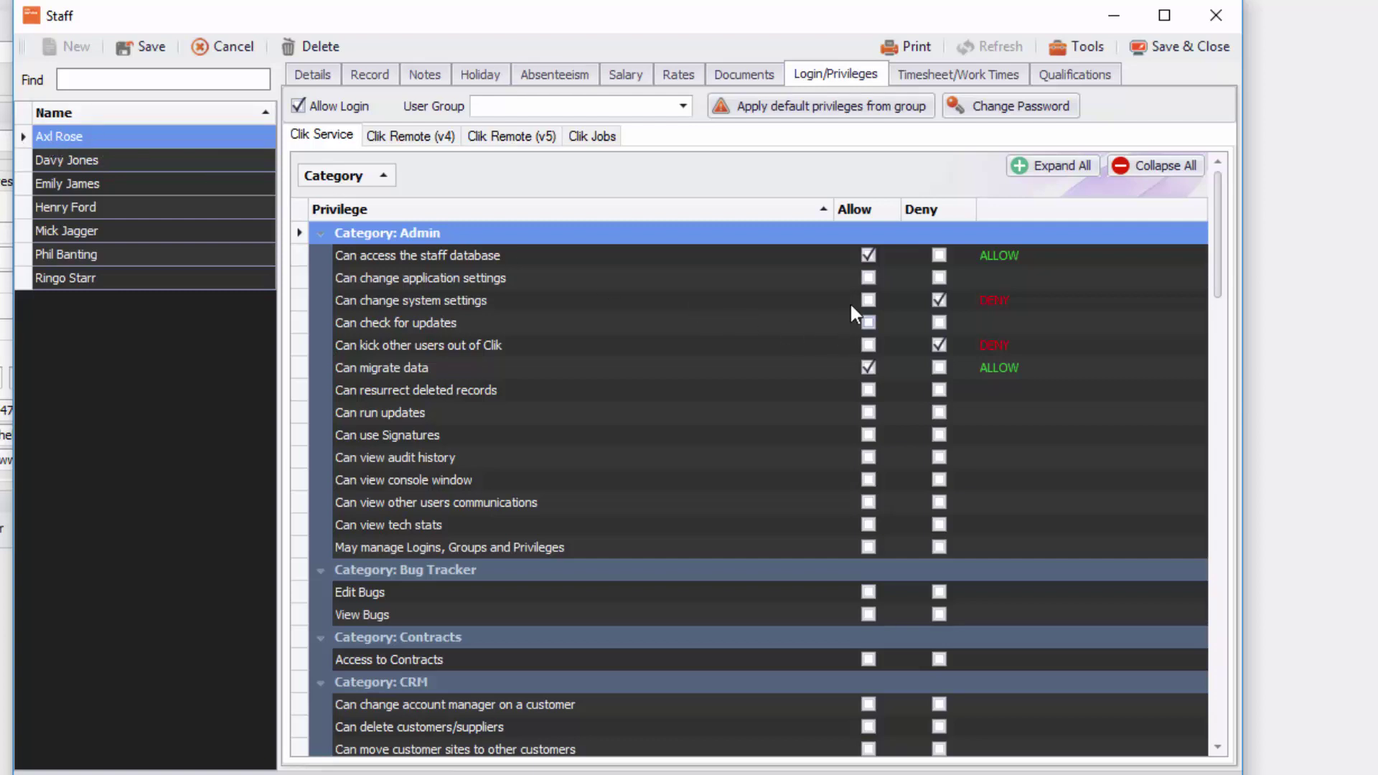
- Allow login to Clik Remote (v5), review Clik Jobs privileges, and return to Clik Service privileges
left_click_drag(1213, 244, 1004, 188)
left_click(499, 134)
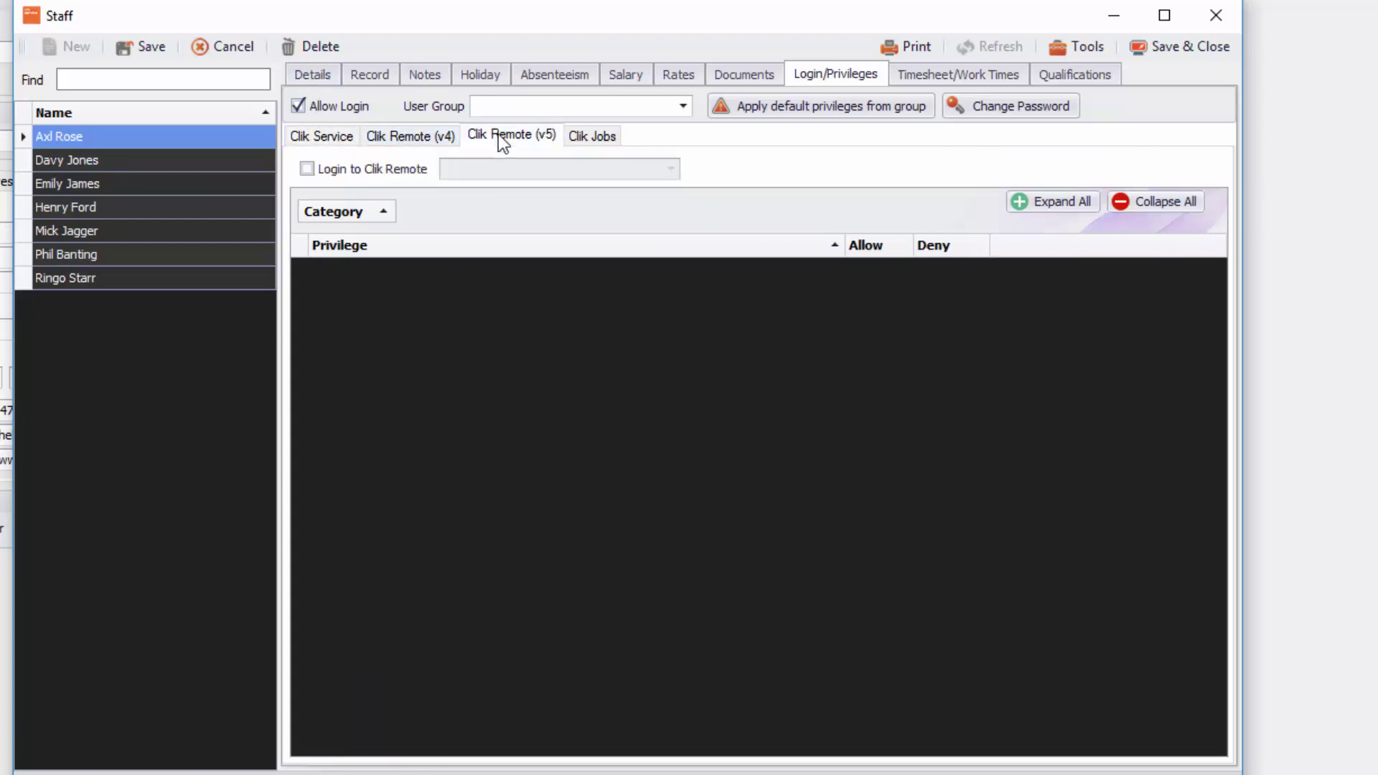
left_click(348, 170)
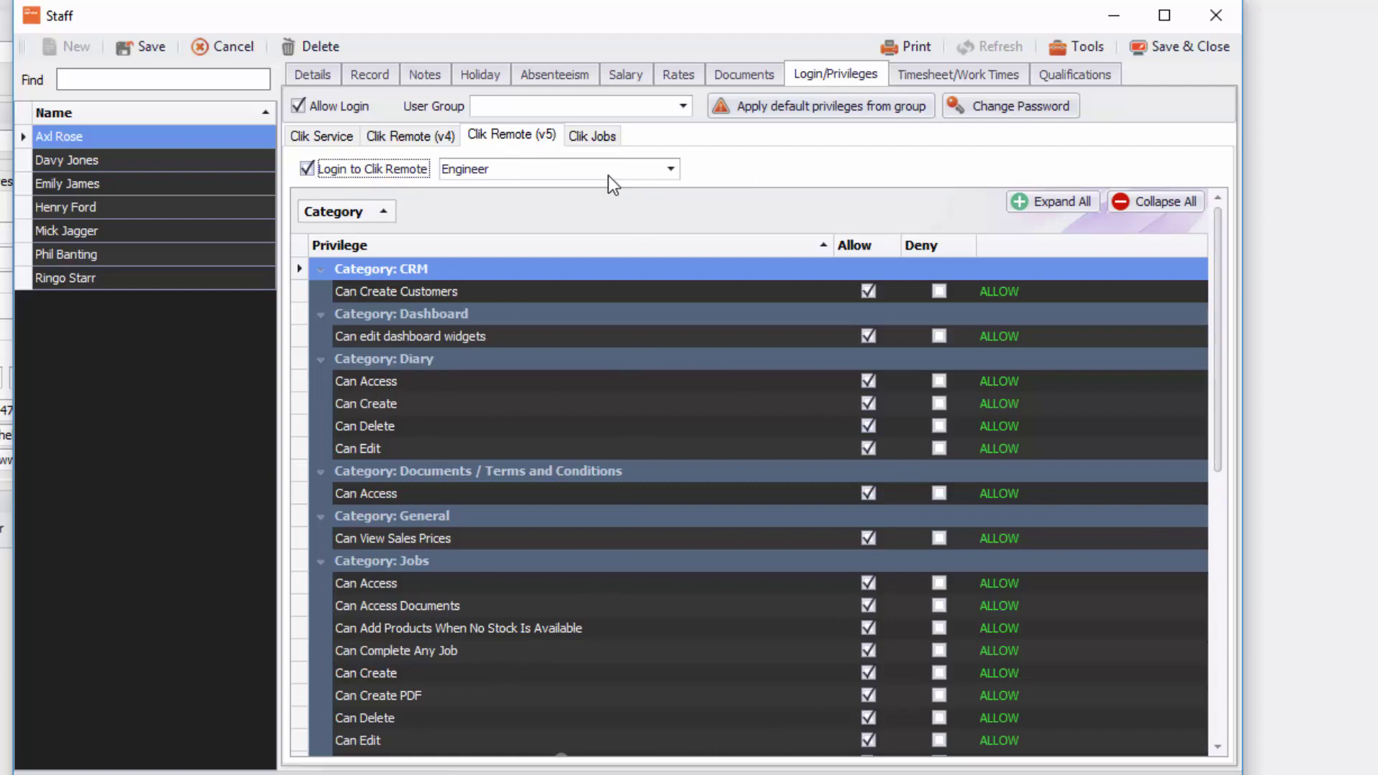
left_click(588, 135)
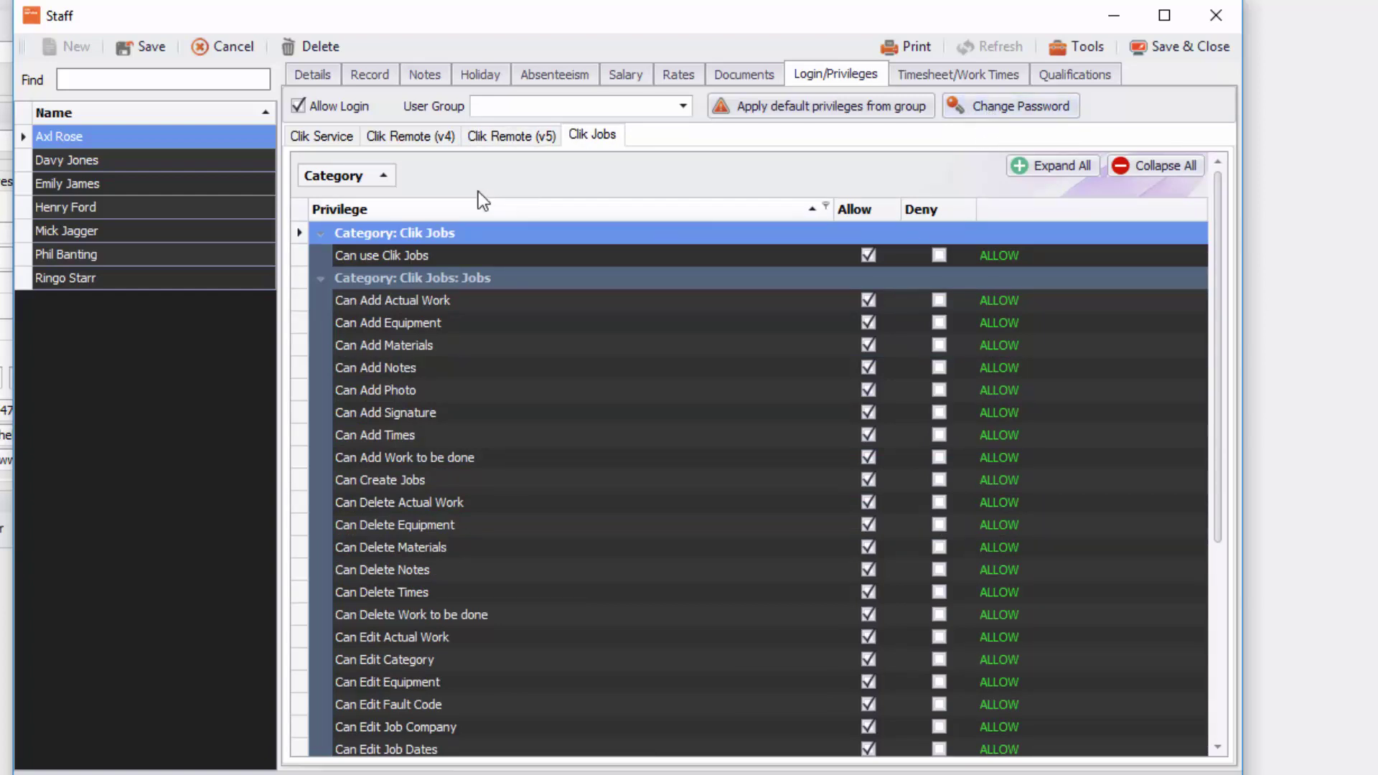
left_click(327, 134)
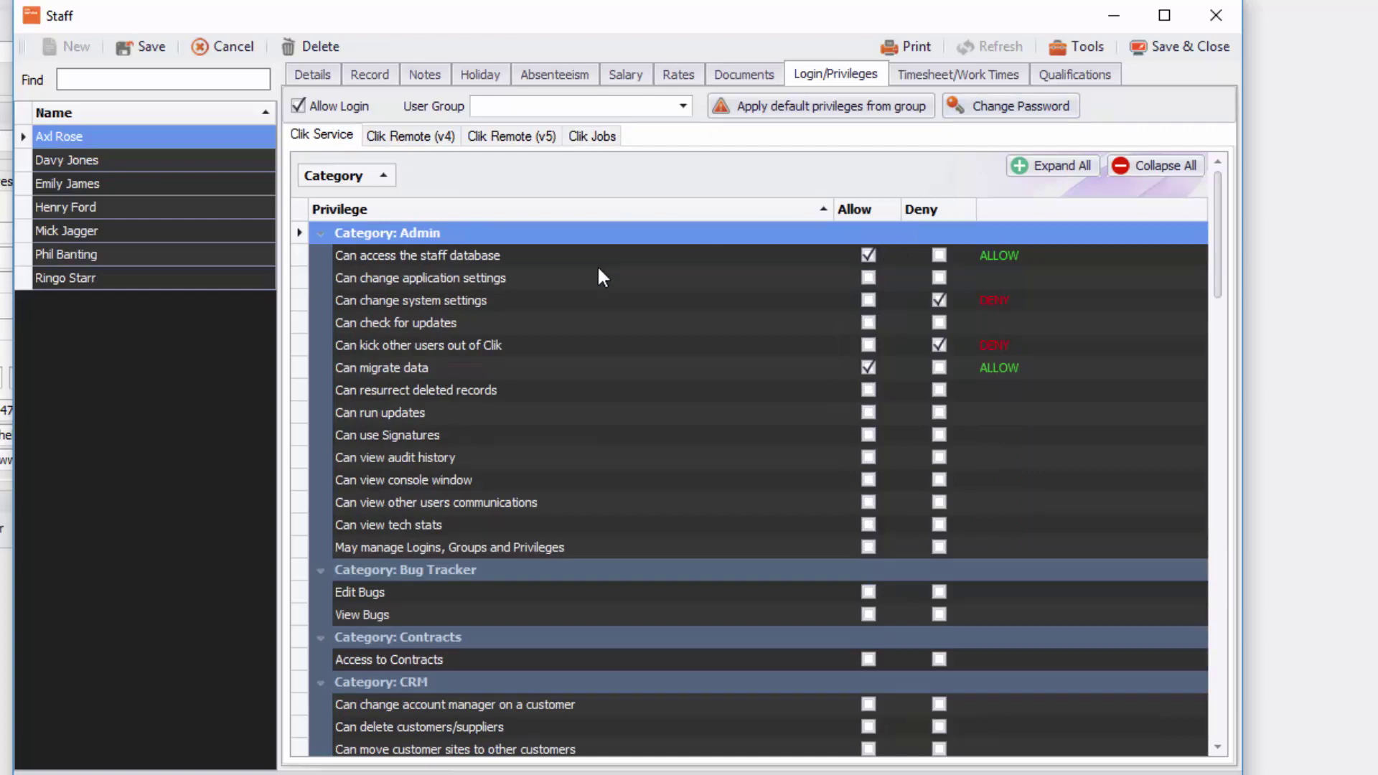
- Put the staff member in the User group and allow creating cylinders, creating refrigerant systems and editing cylinders
left_click(683, 106)
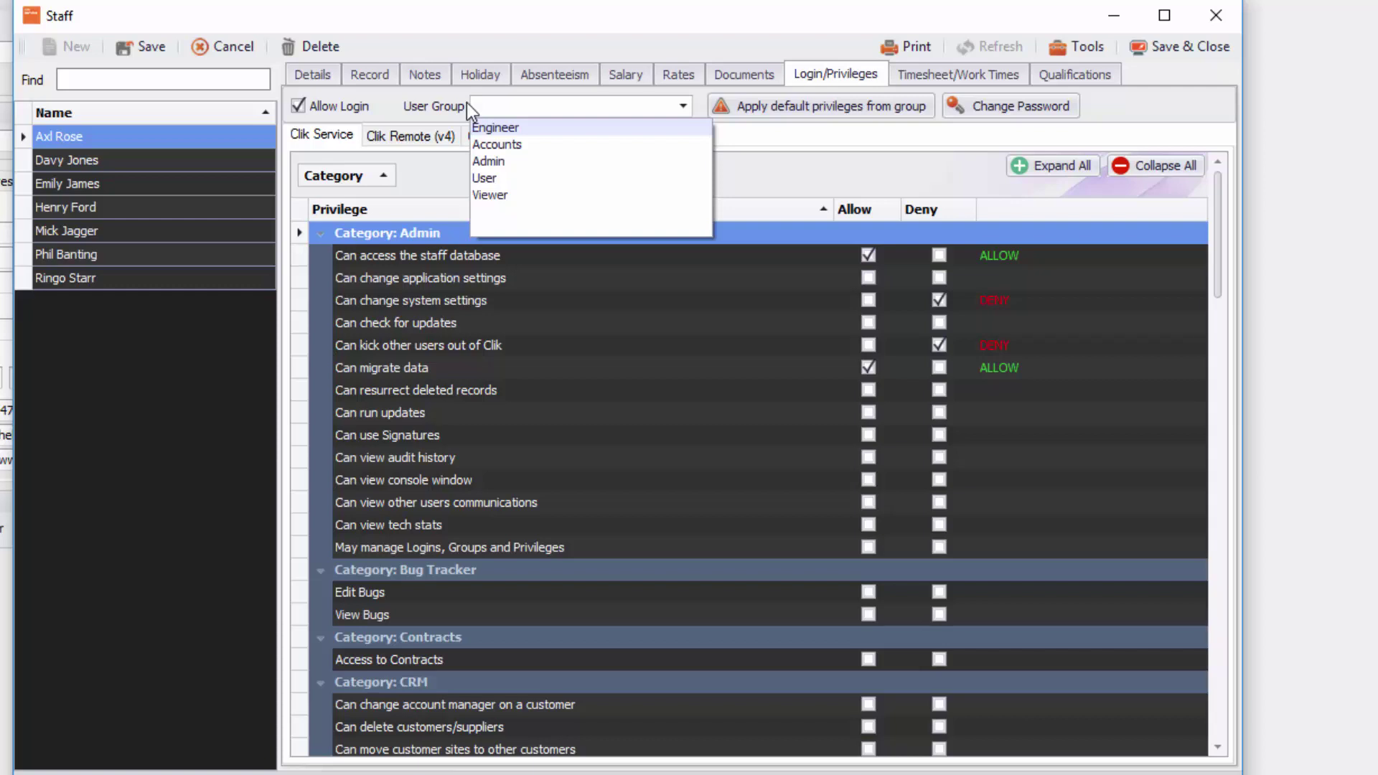
left_click(481, 178)
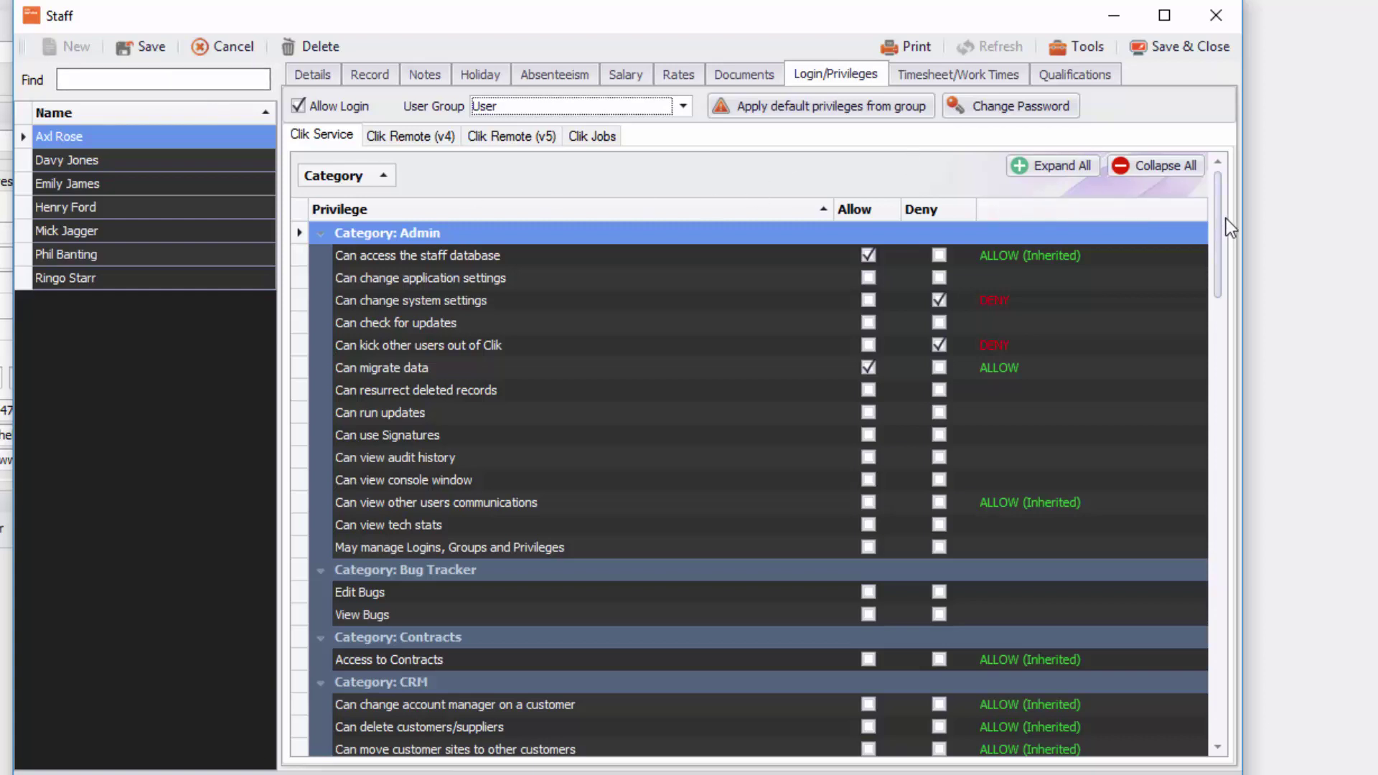
left_click_drag(1220, 229, 1218, 392)
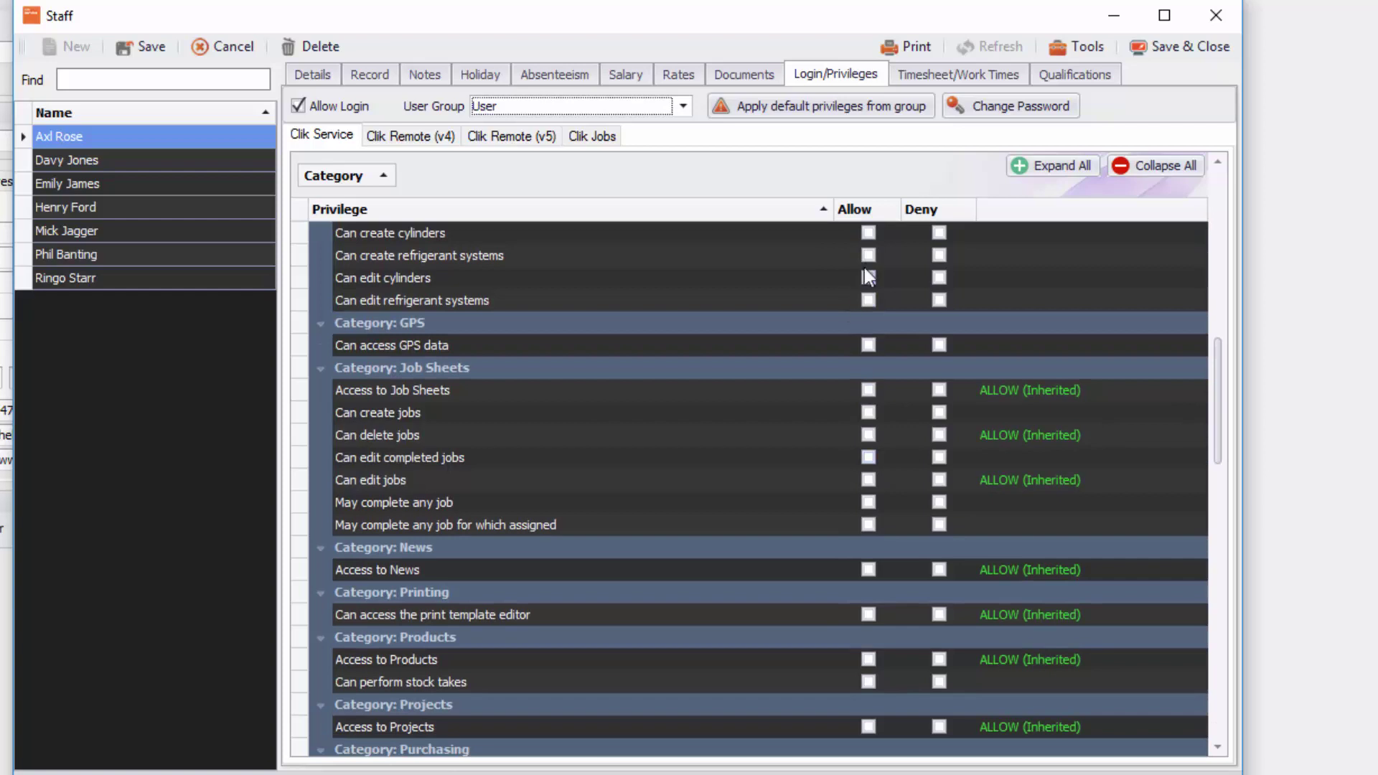
left_click(868, 232)
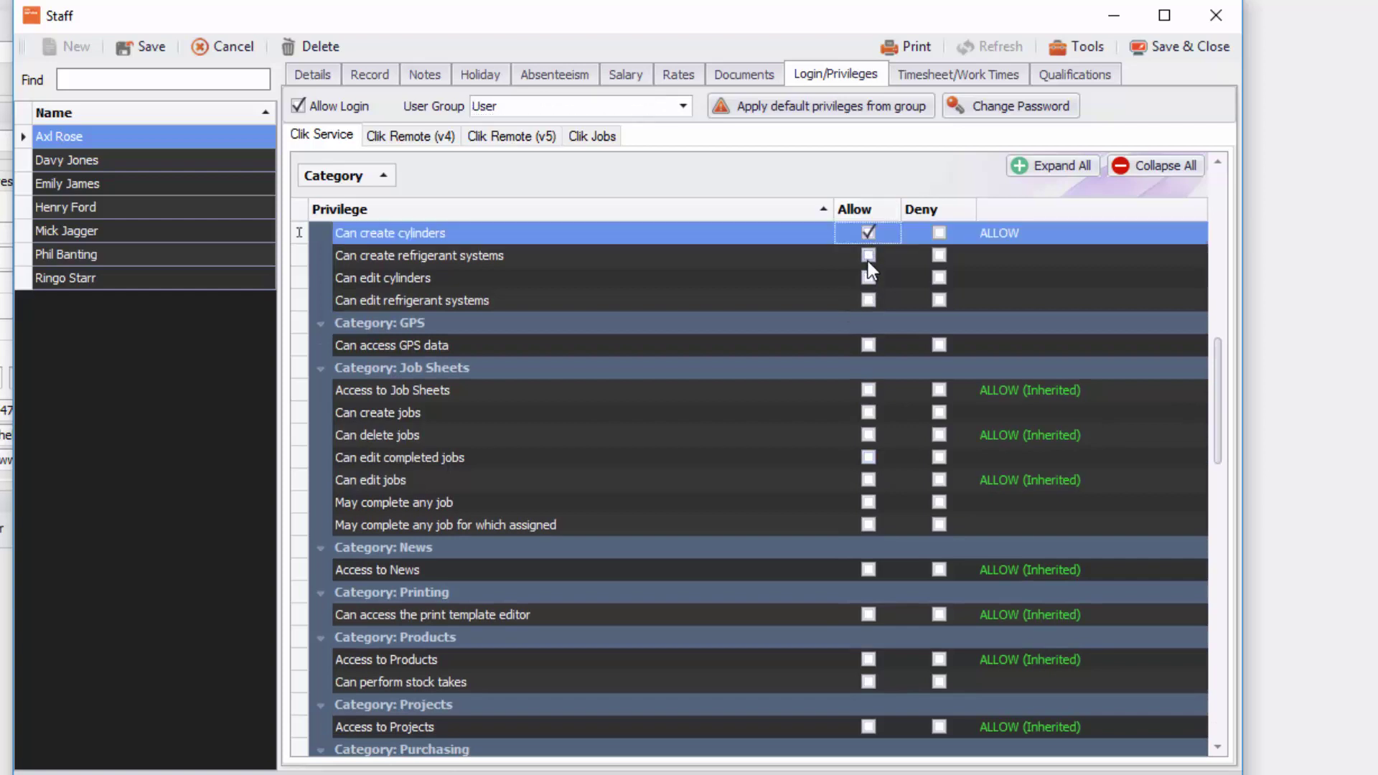
left_click(869, 255)
left_click(869, 278)
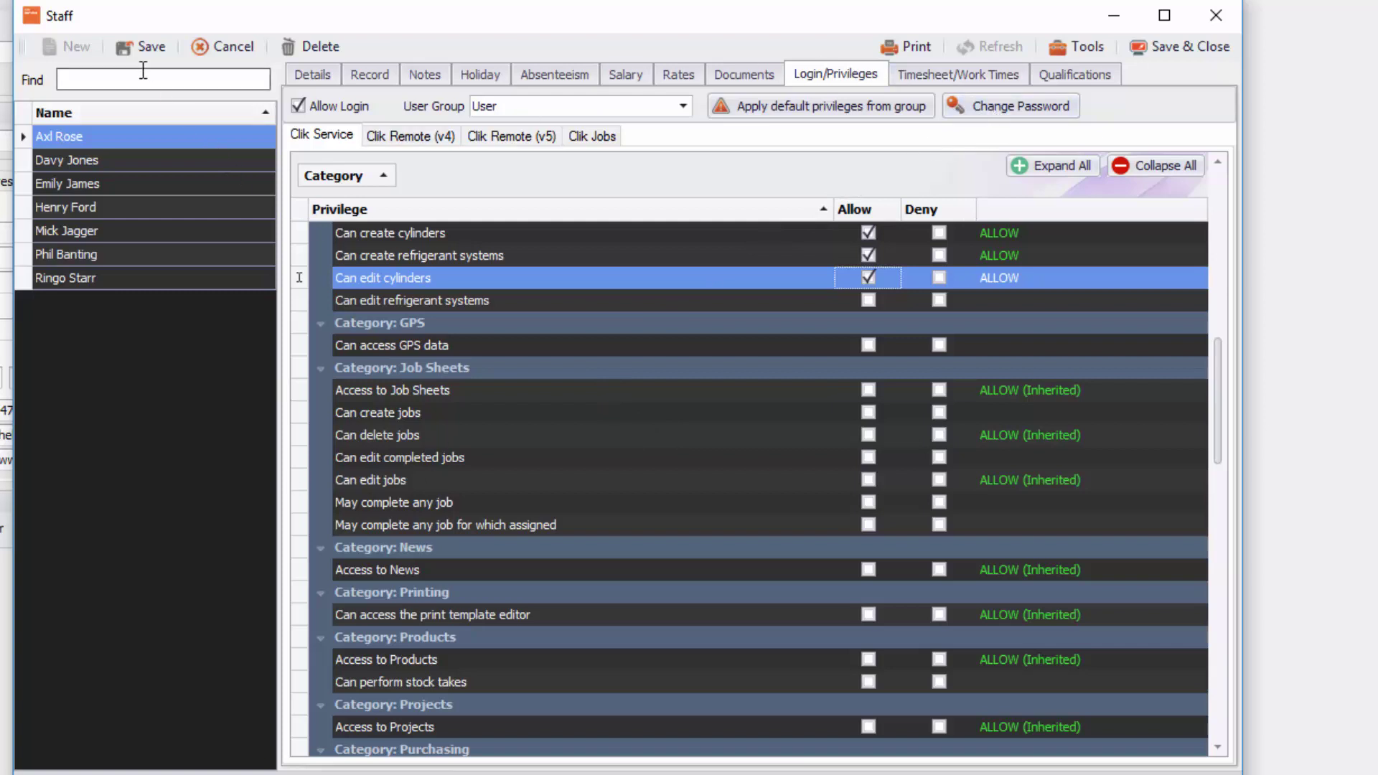
- Make lunch, Workshop and Vehicle breakdown time paid, then view the empty qualifications list
left_click(954, 79)
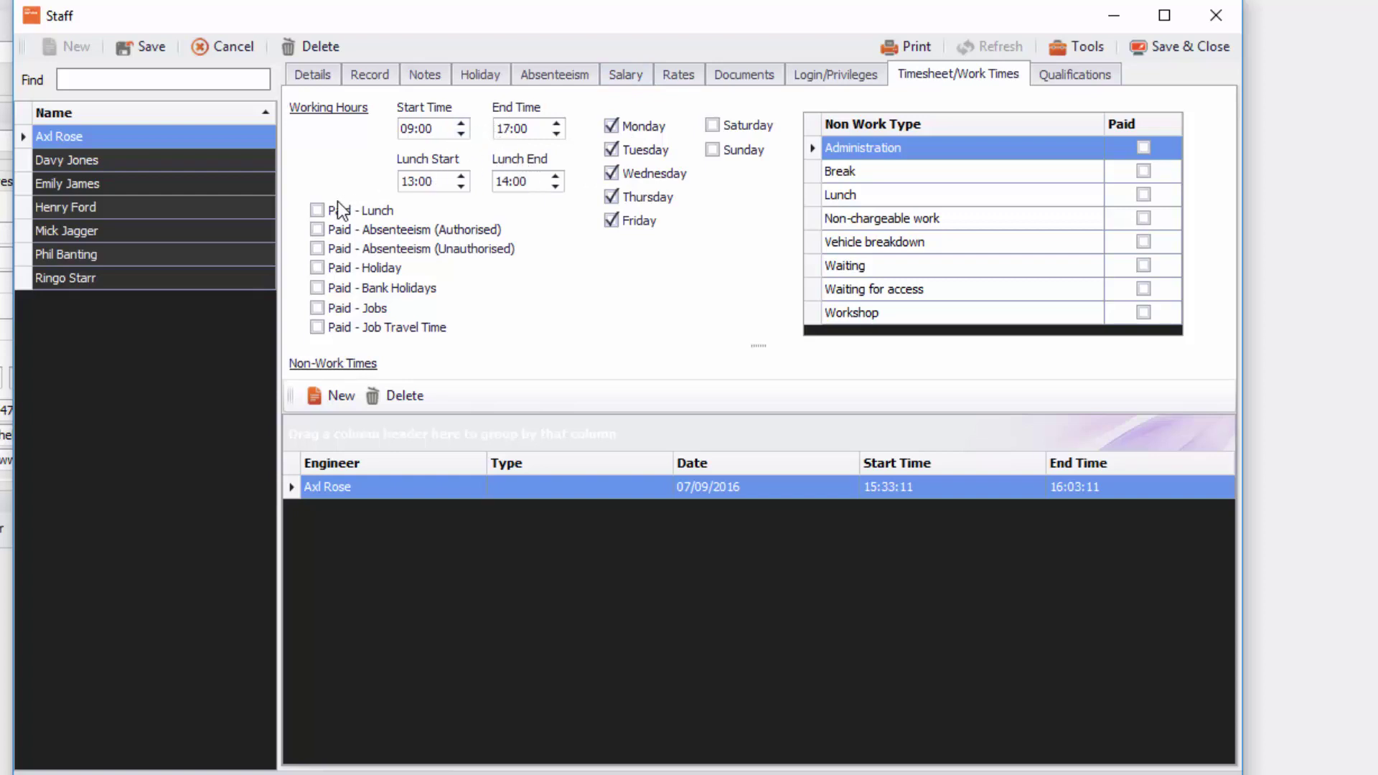
left_click(332, 223)
left_click(1143, 313)
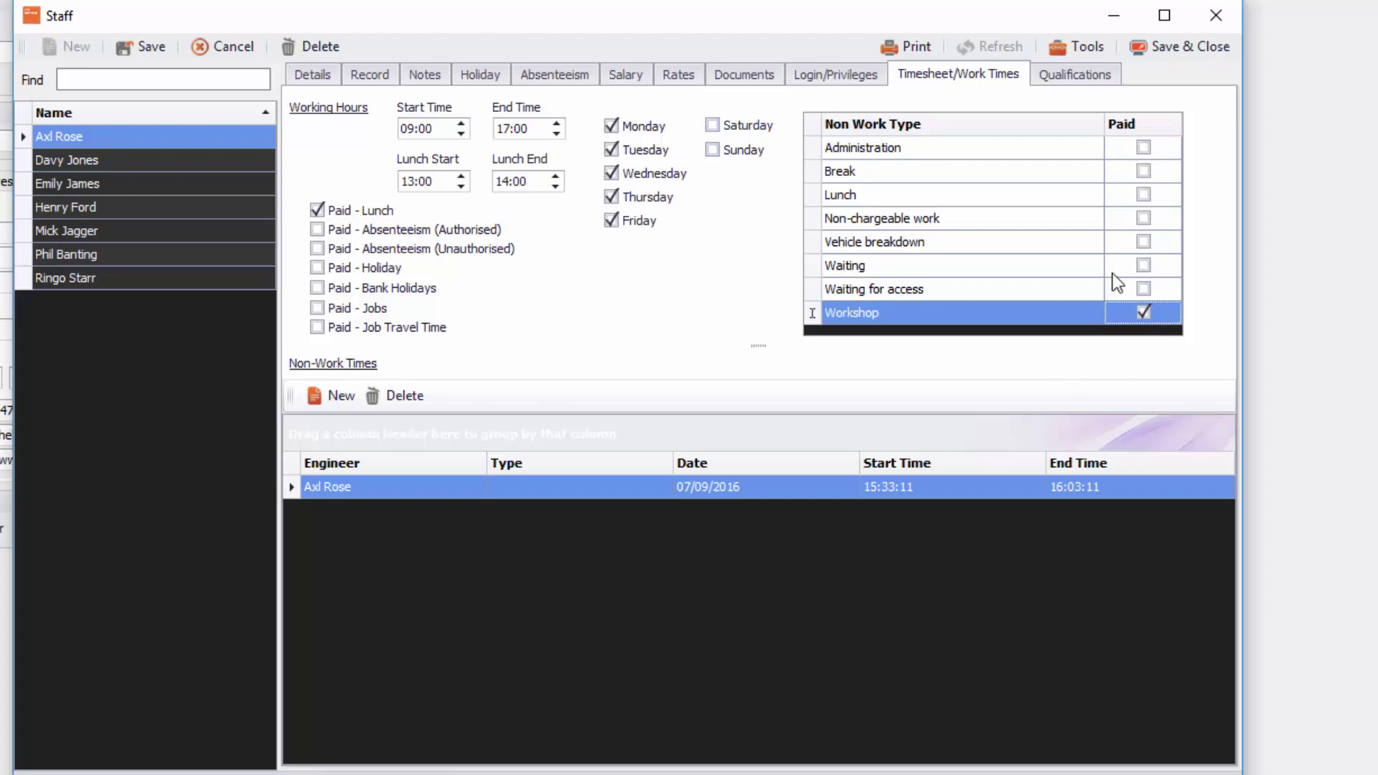
left_click(1144, 242)
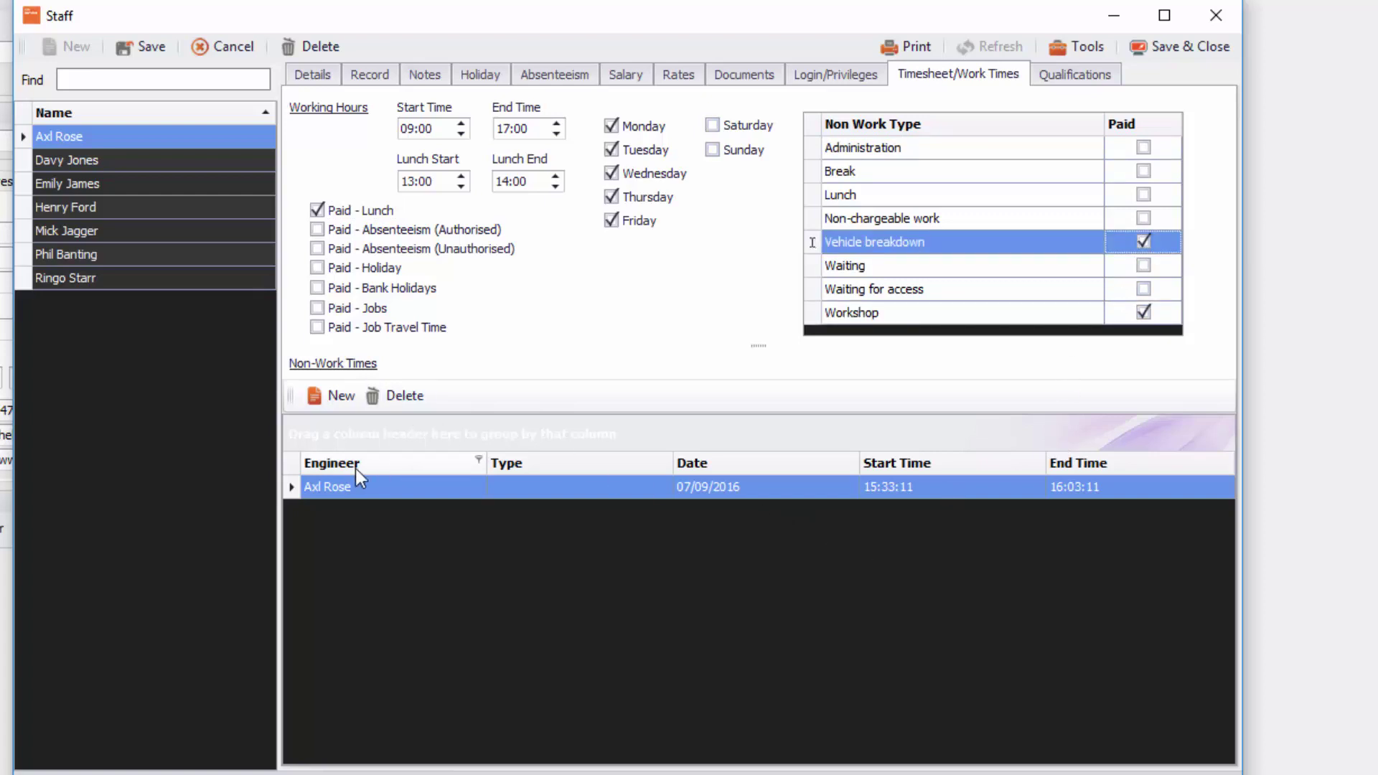
left_click(888, 488)
left_click(1106, 488)
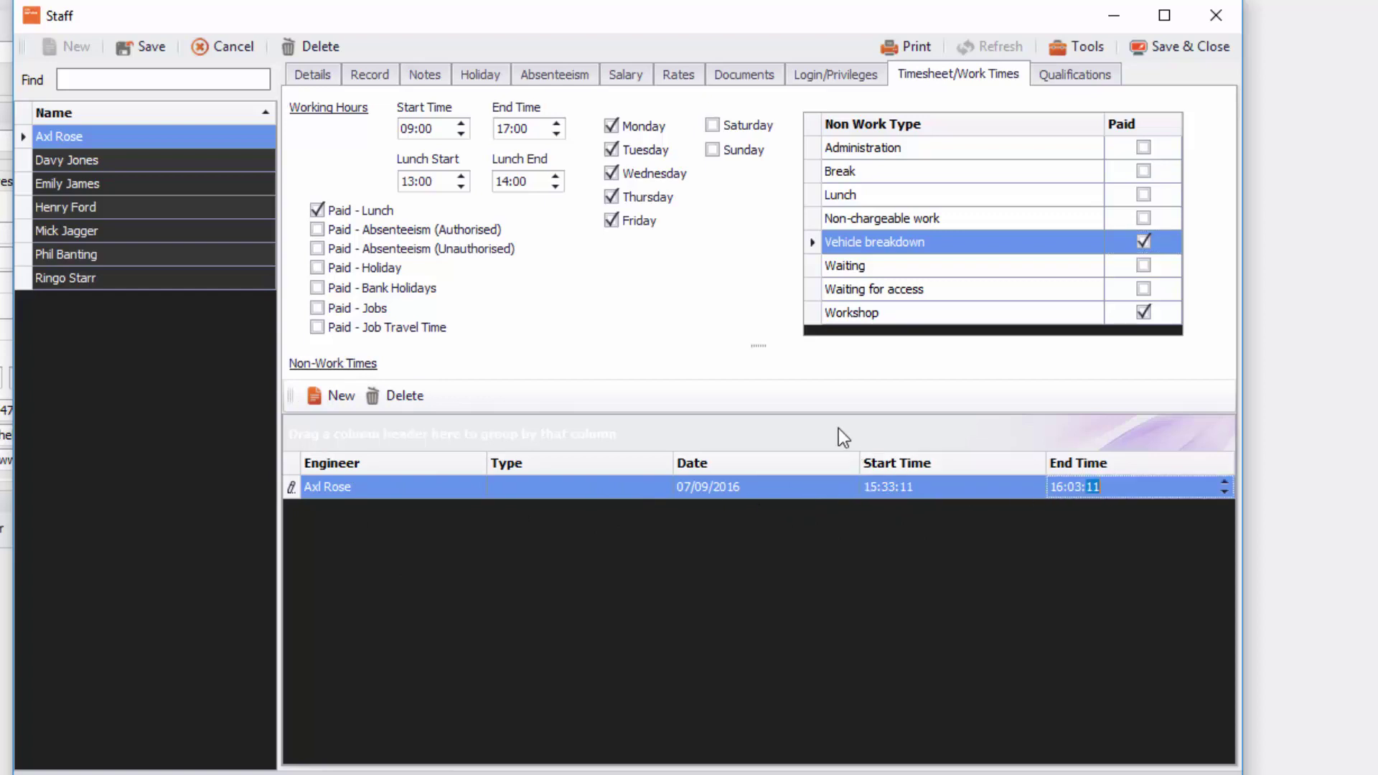
left_click(1053, 80)
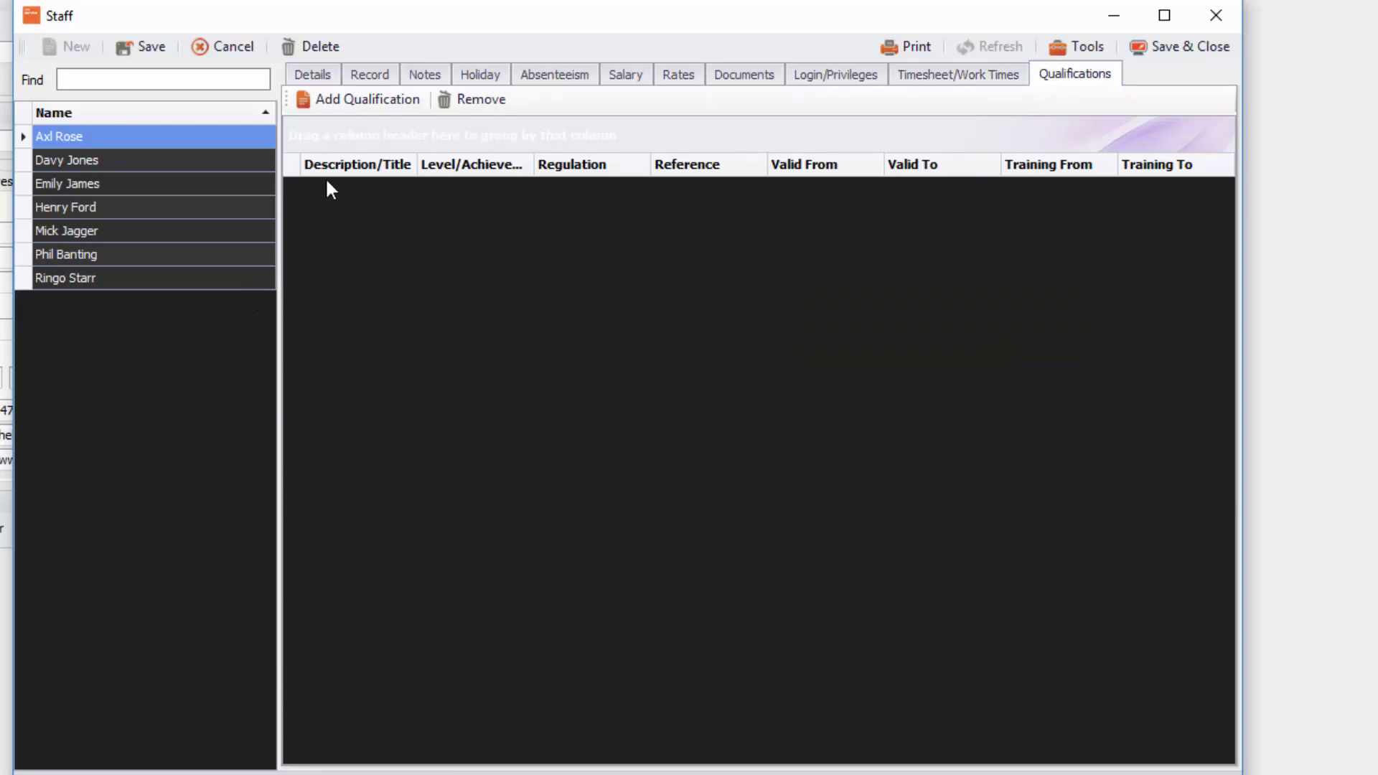
left_click(363, 101)
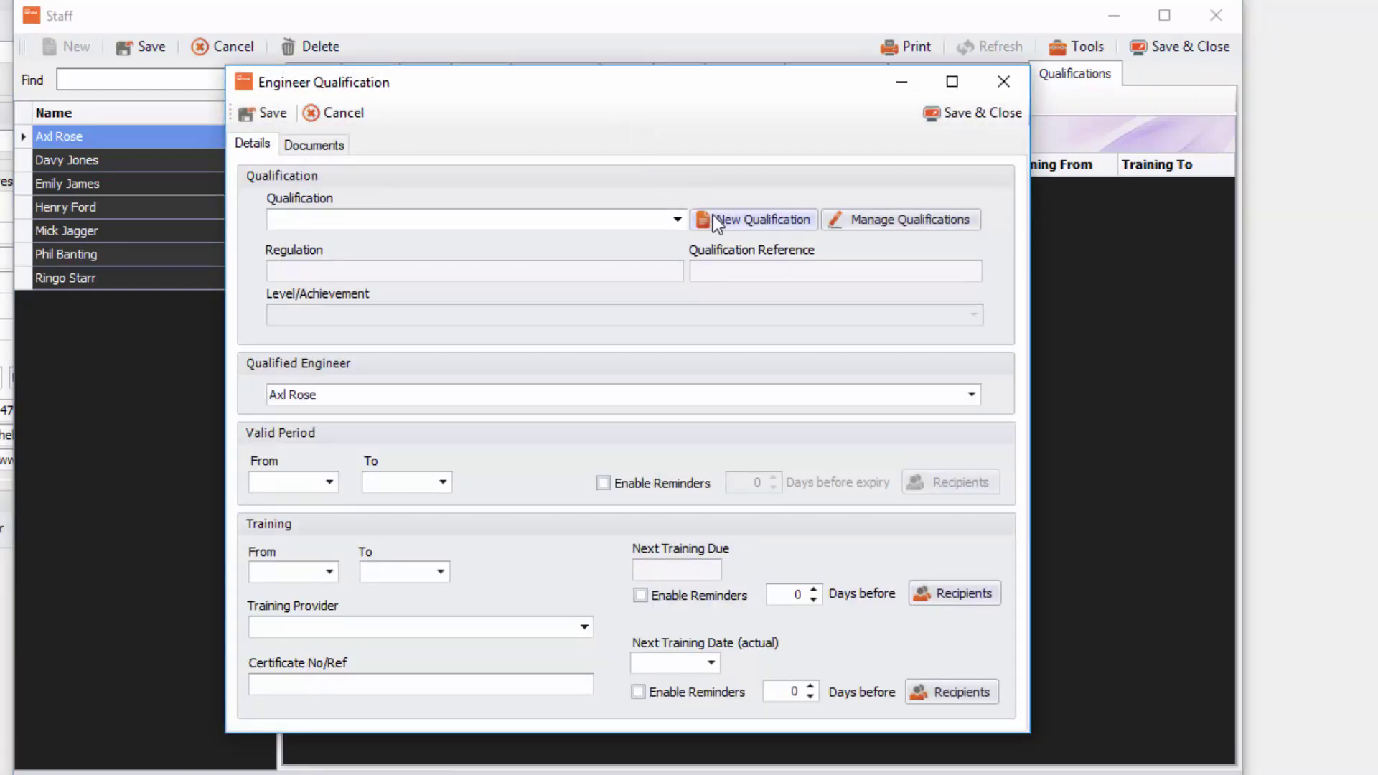
left_click(678, 219)
left_click(678, 219)
left_click(678, 219)
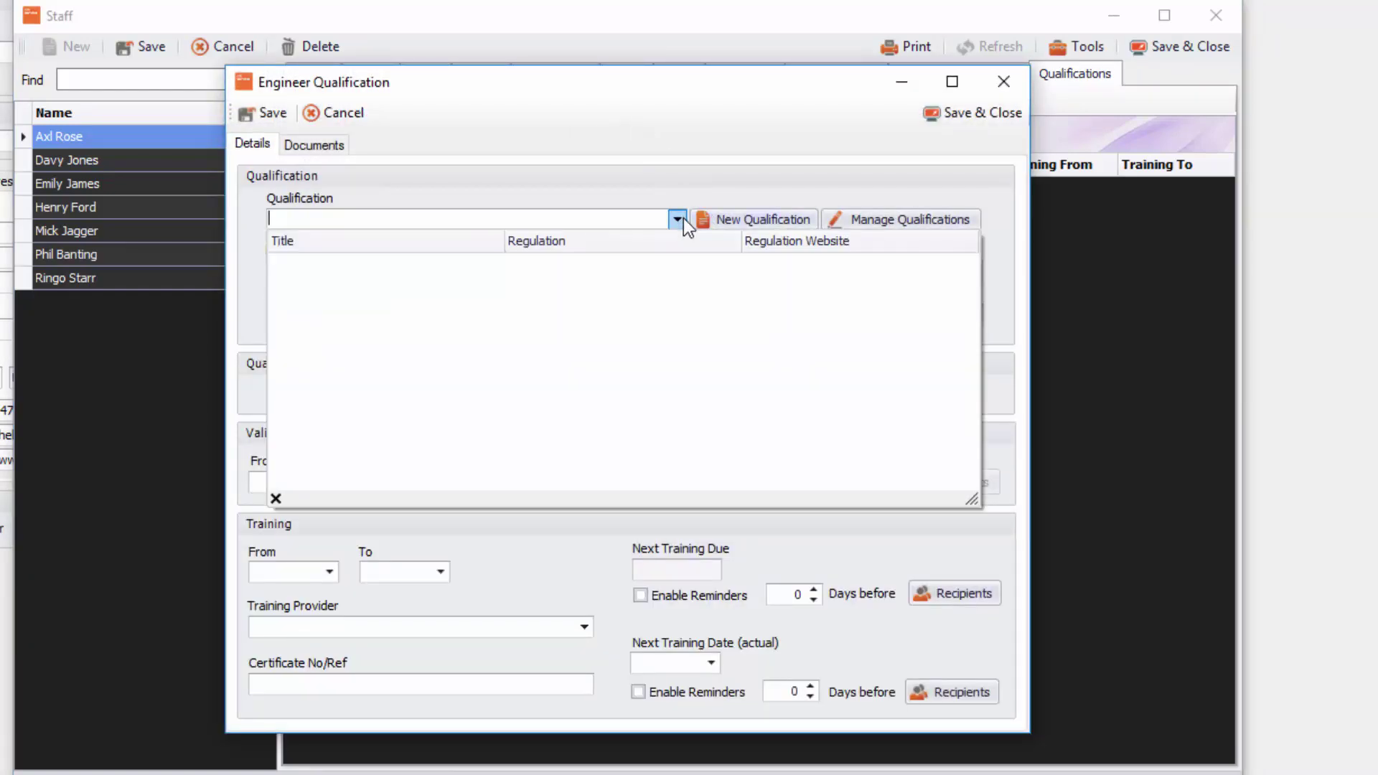
left_click(630, 182)
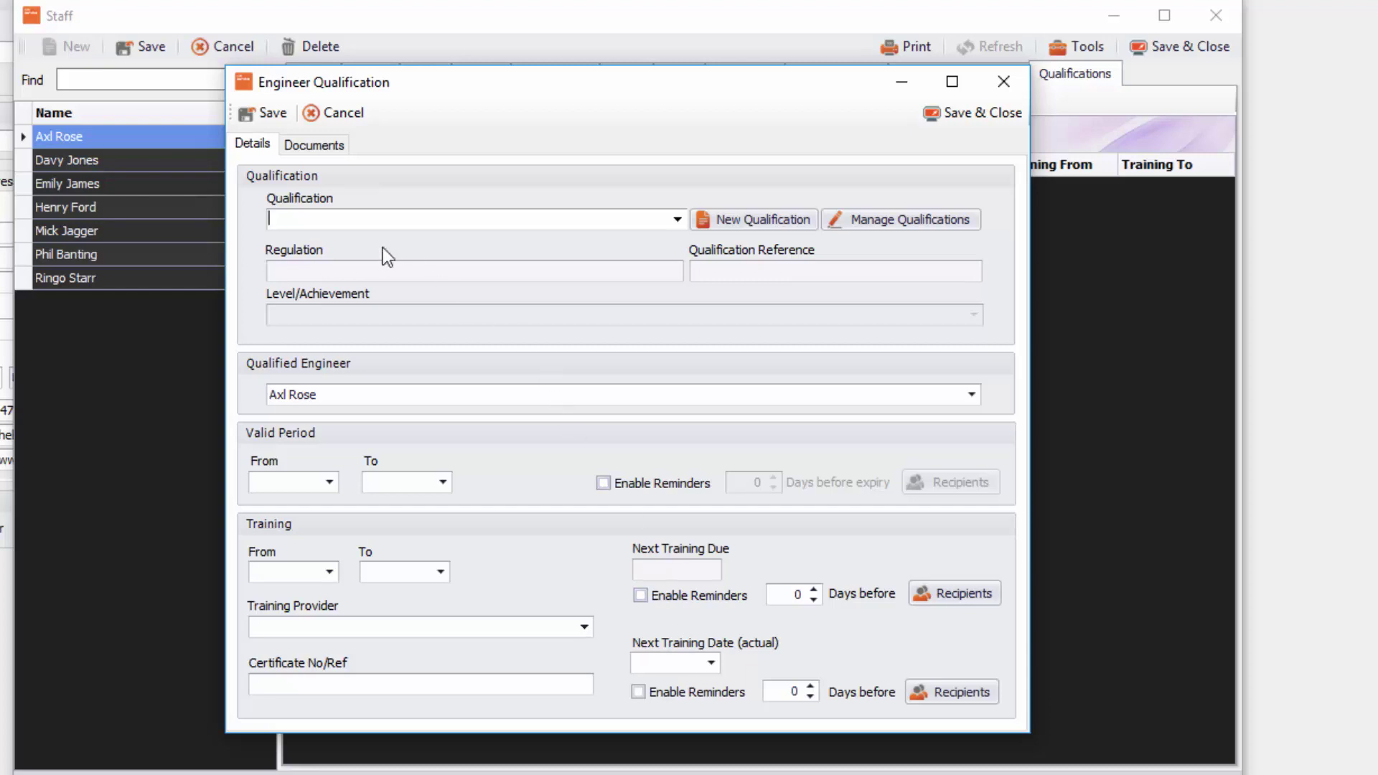
left_click(309, 146)
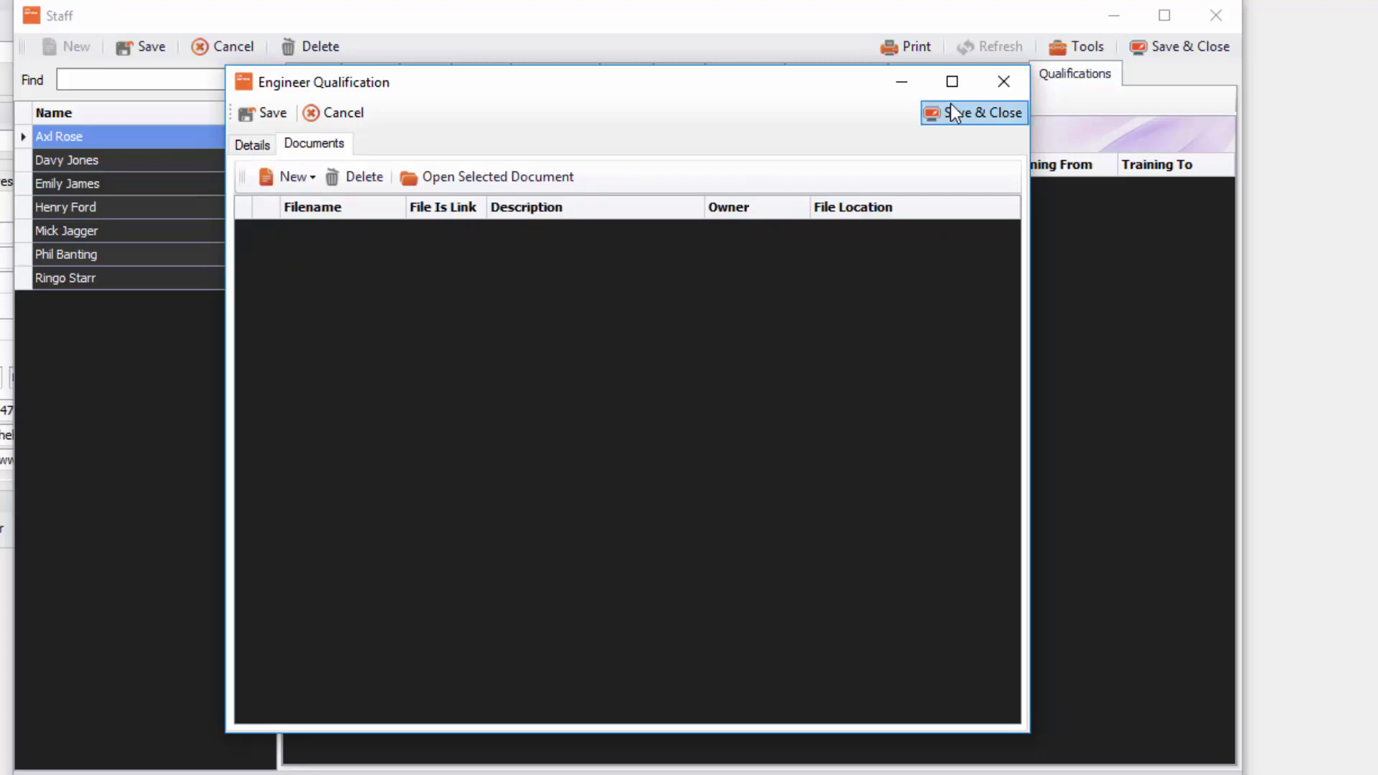
left_click(1005, 85)
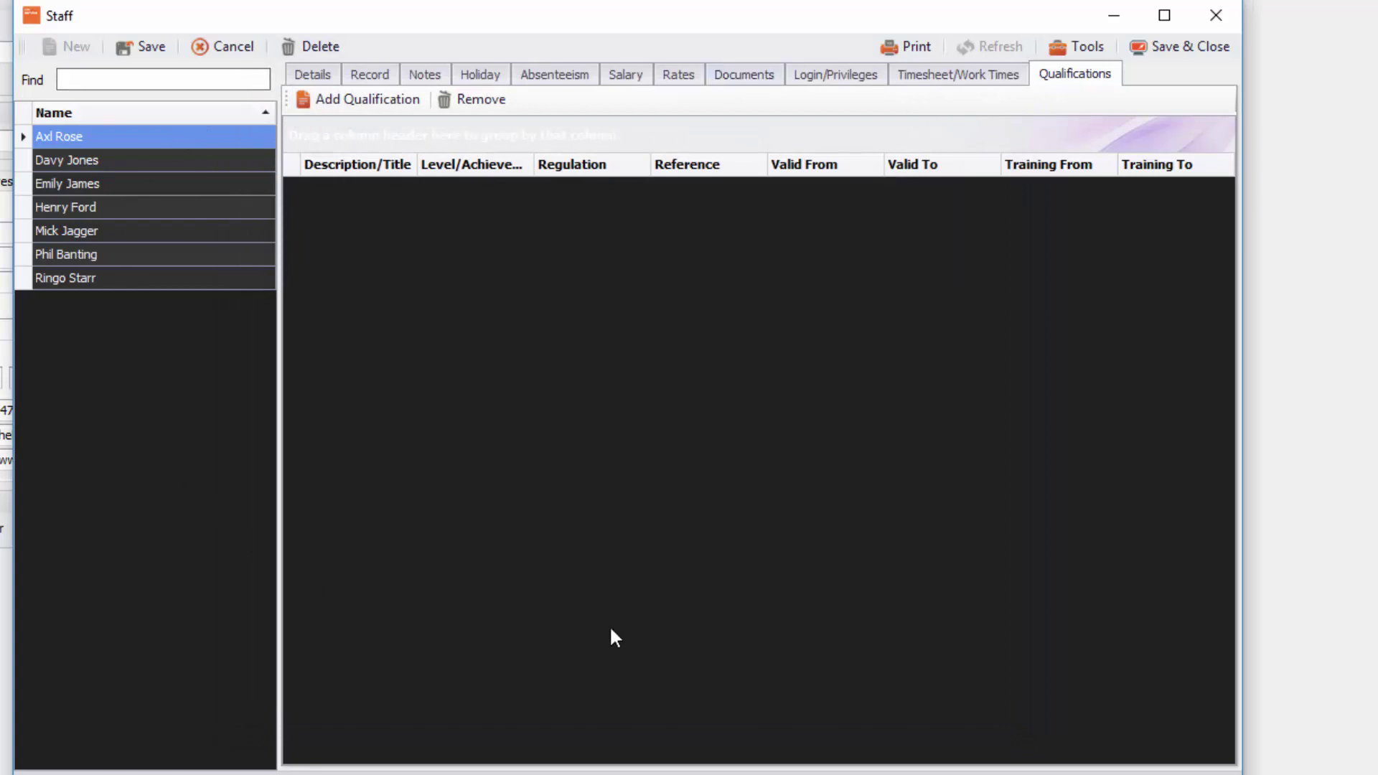
- Save the staff record and close its window, returning to the Brewery Group customer record
left_click(151, 46)
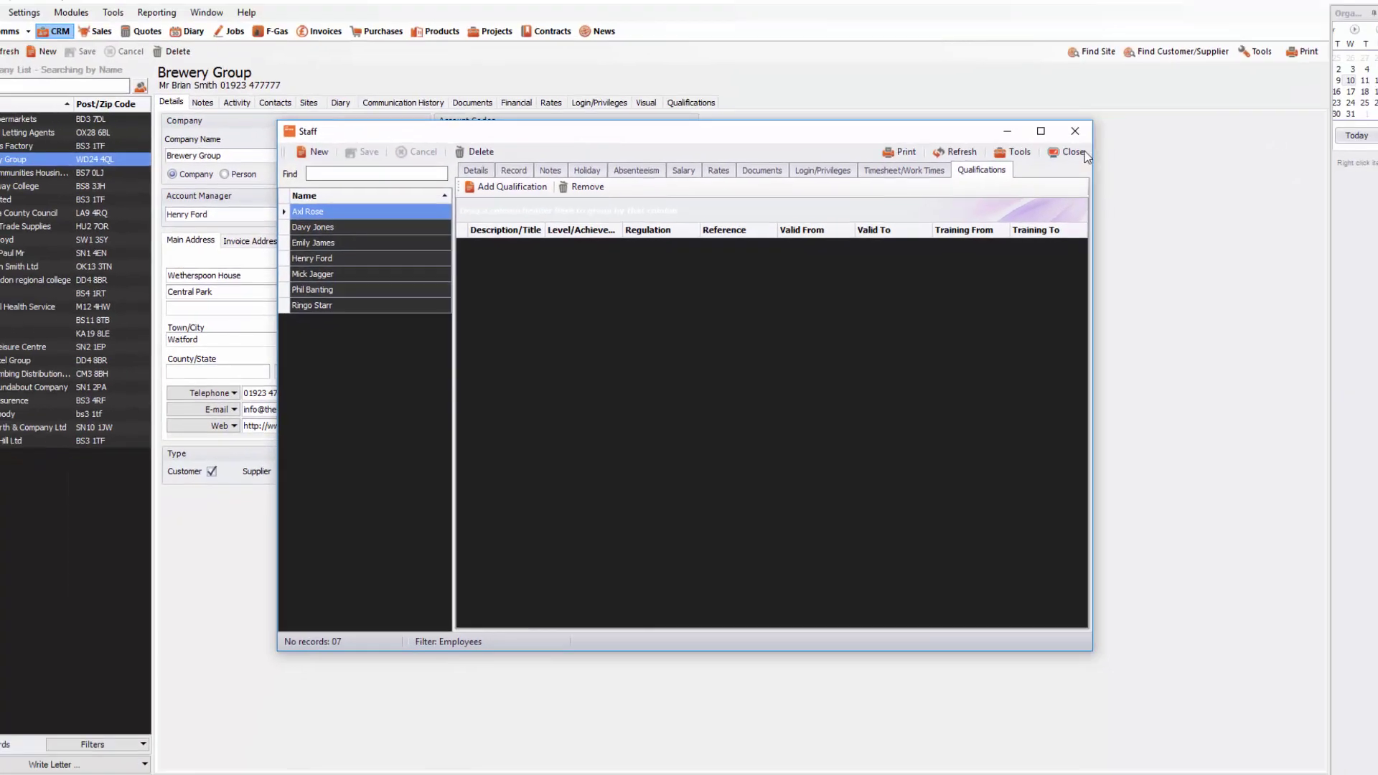
left_click(1185, 48)
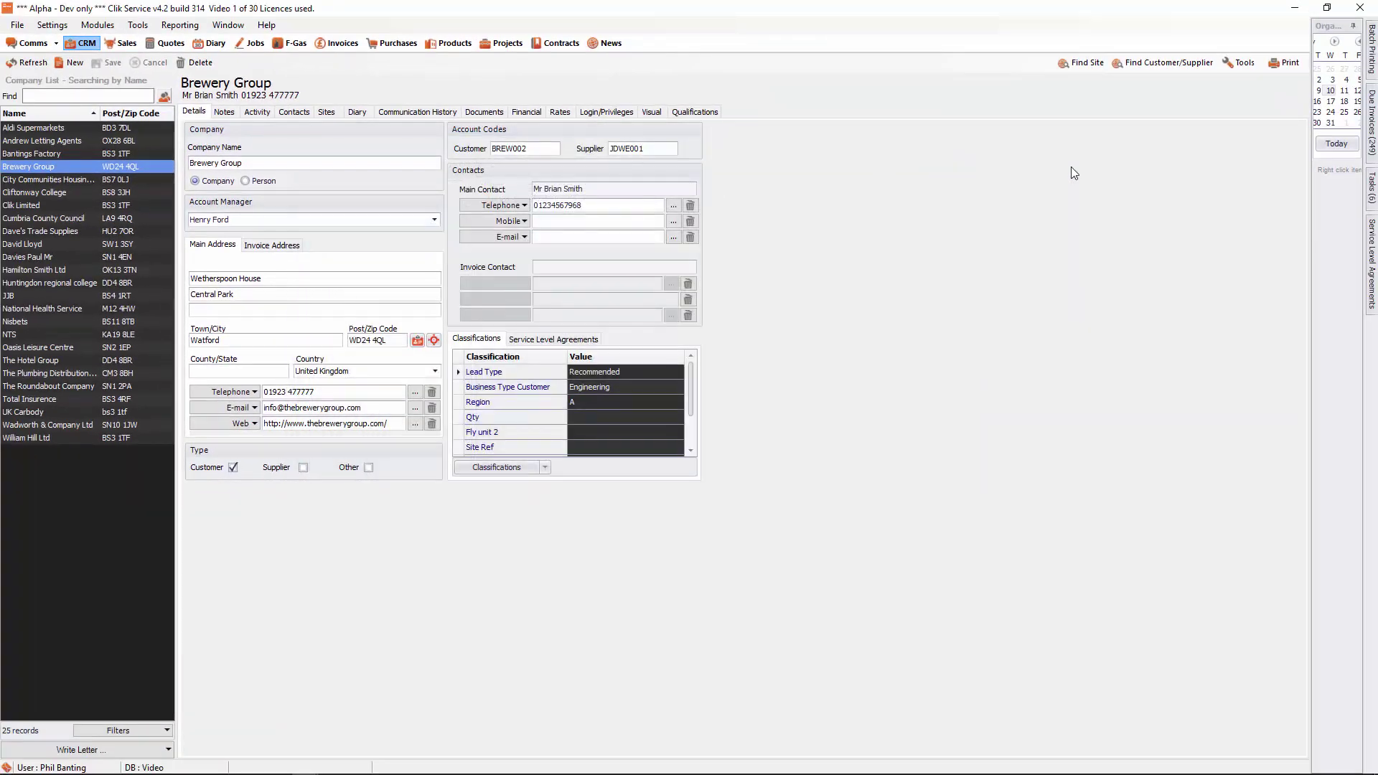